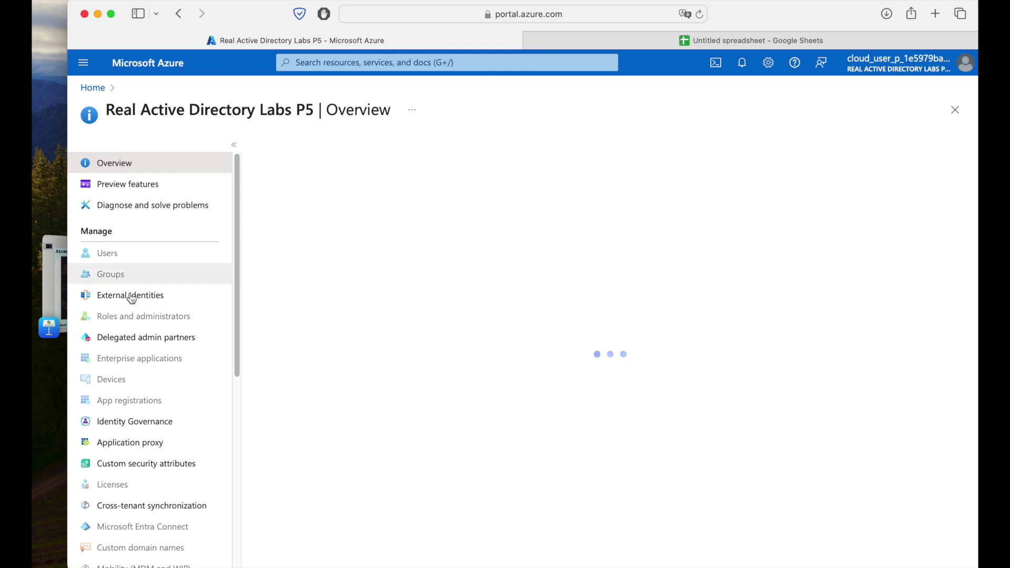
# - Open the tenant's user list, widen the User principal name column and narrow the Display name column
pyautogui.click(136, 261)
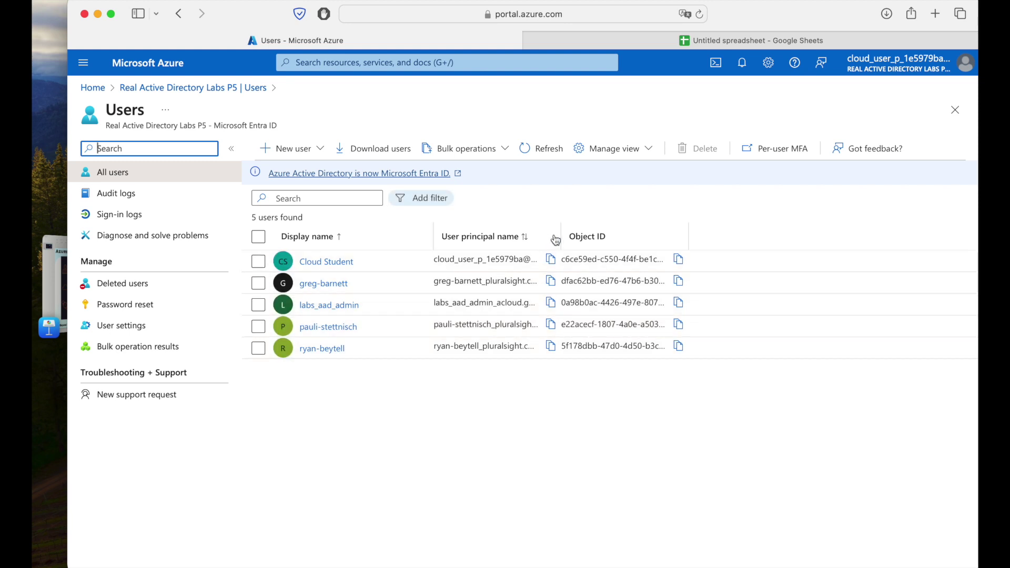
pyautogui.moveTo(559, 237); pyautogui.dragTo(680, 258)
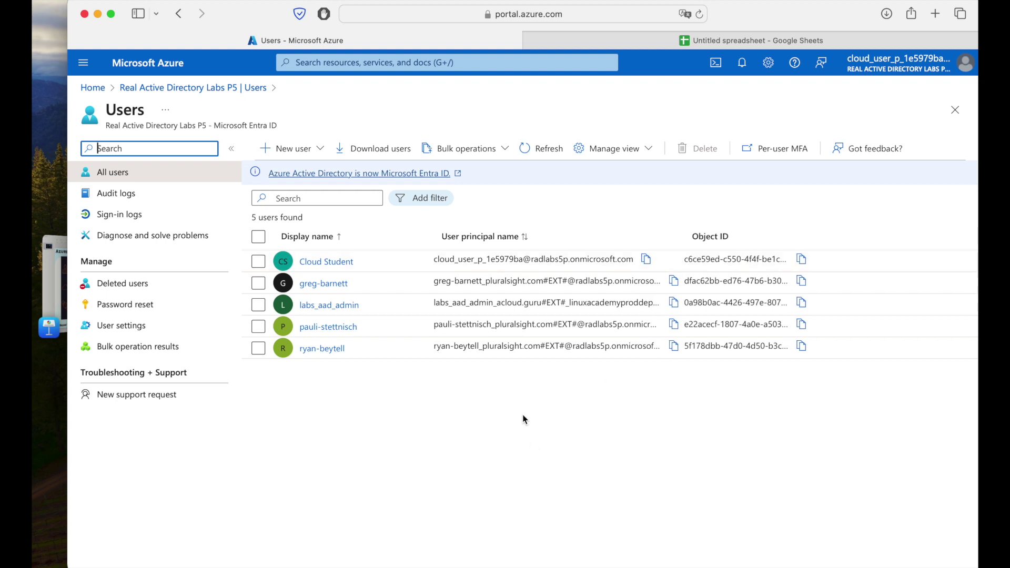
pyautogui.moveTo(428, 236); pyautogui.dragTo(378, 240)
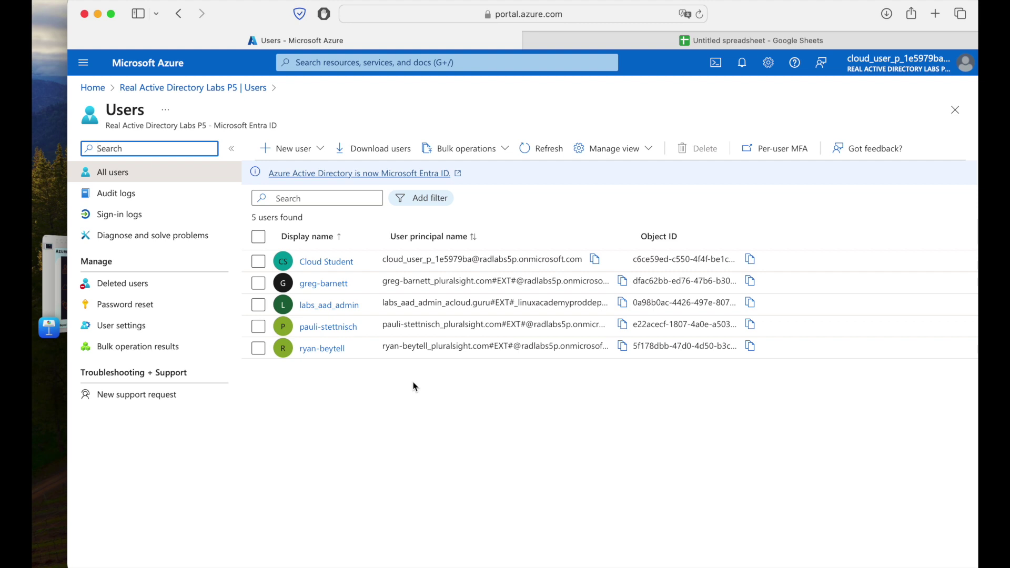
# - Download the CSV template for bulk creating users and save it as UserCreateTemplate.csv on the Desktop
pyautogui.click(501, 150)
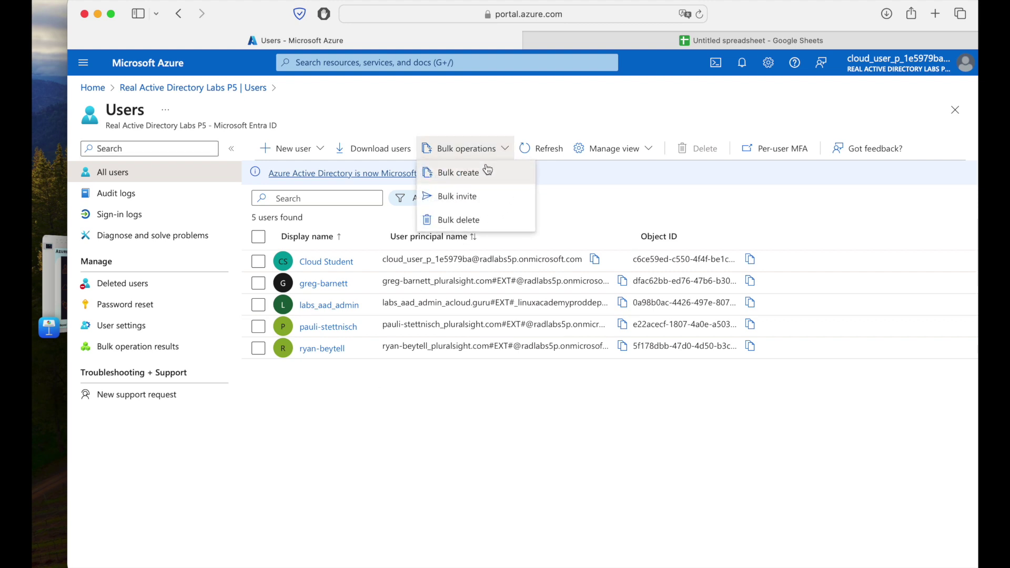
pyautogui.click(466, 179)
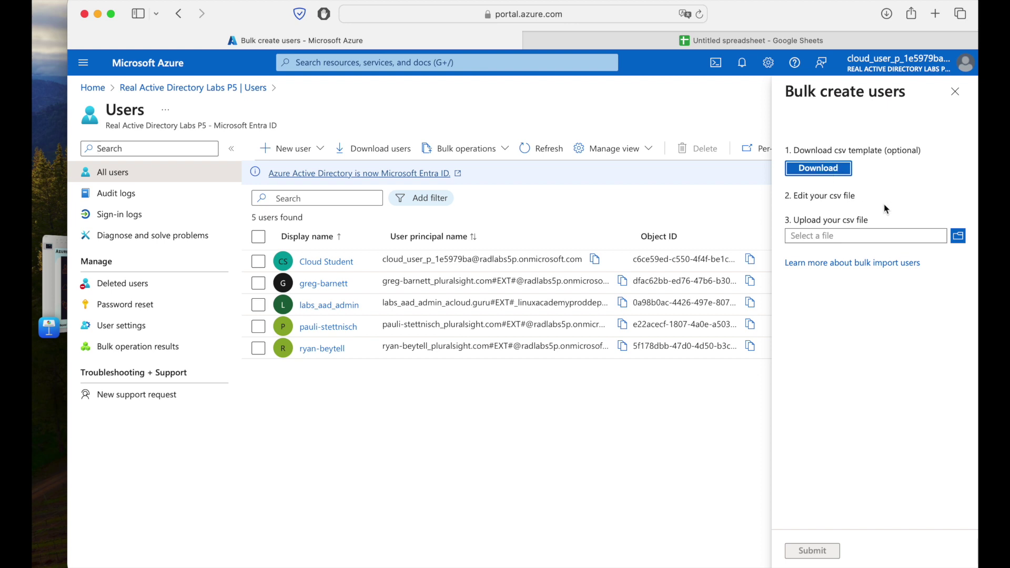
pyautogui.click(804, 166)
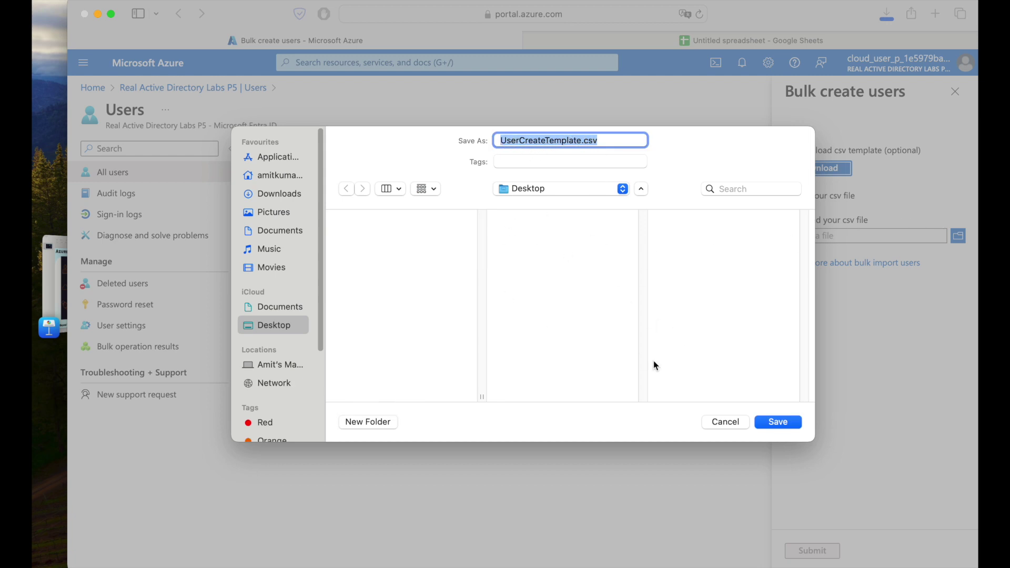
pyautogui.click(772, 425)
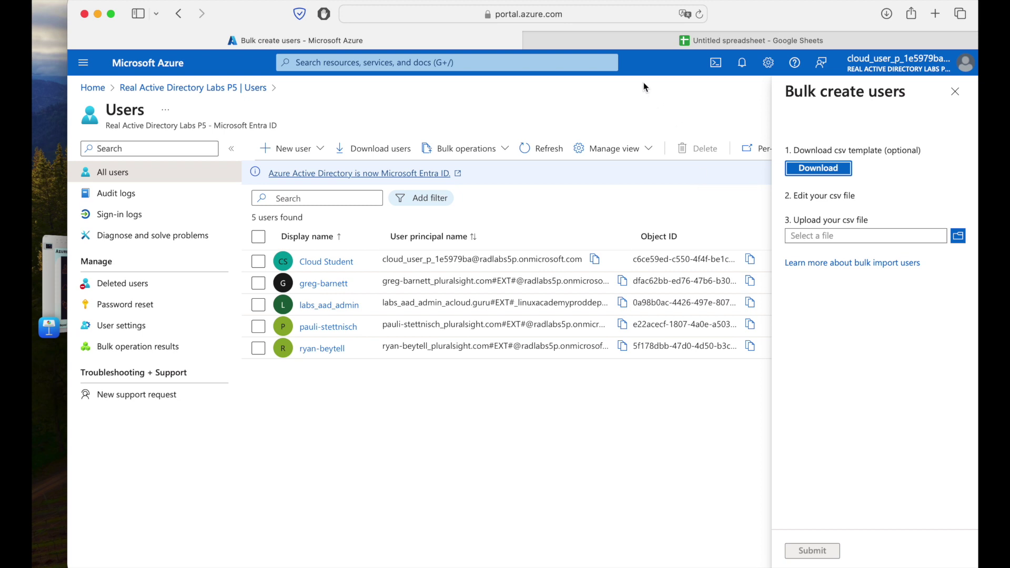
# - Switch to Google Sheets and open the recent UserCreateTemplate file
pyautogui.click(641, 41)
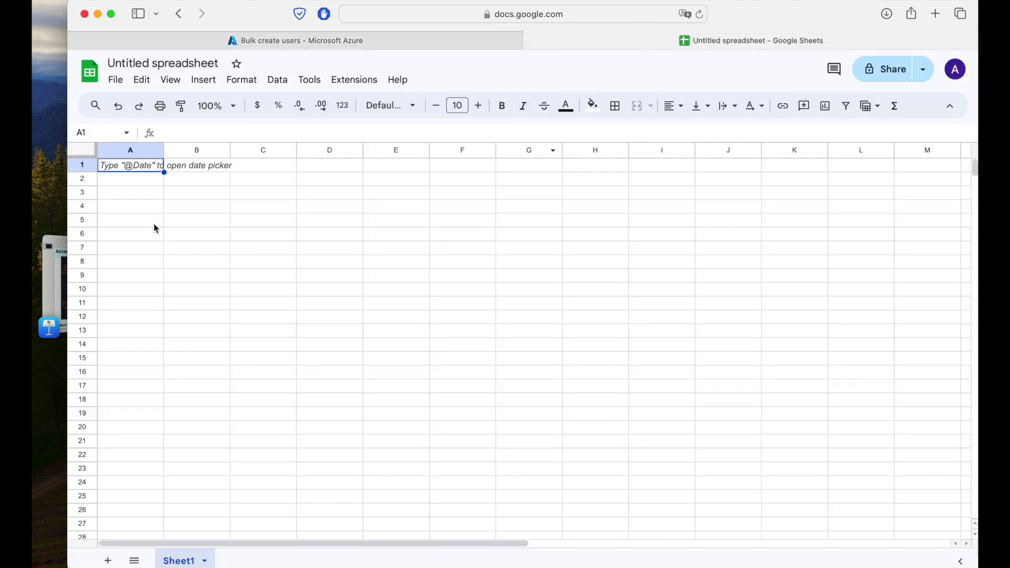
pyautogui.click(114, 79)
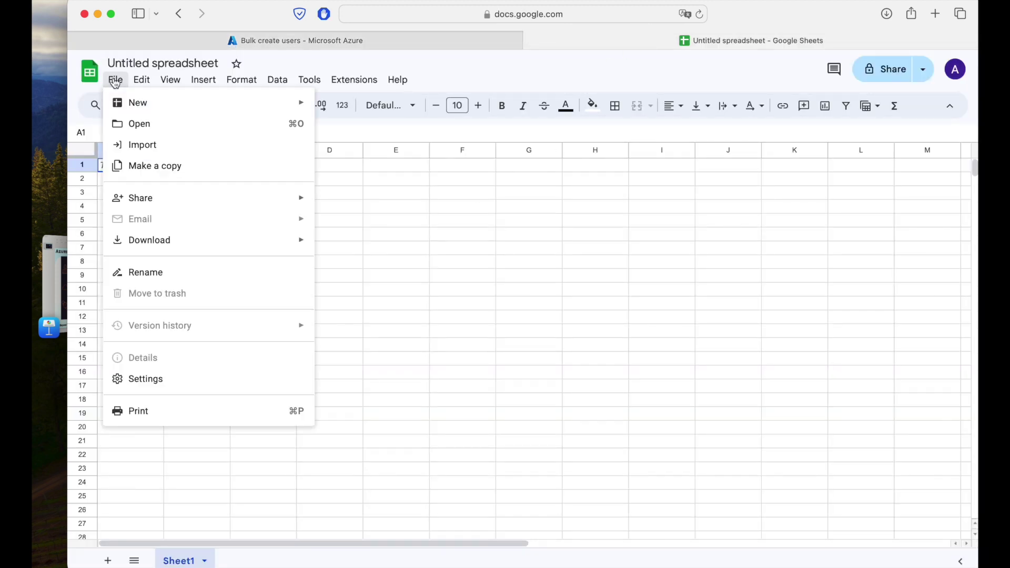
pyautogui.click(139, 126)
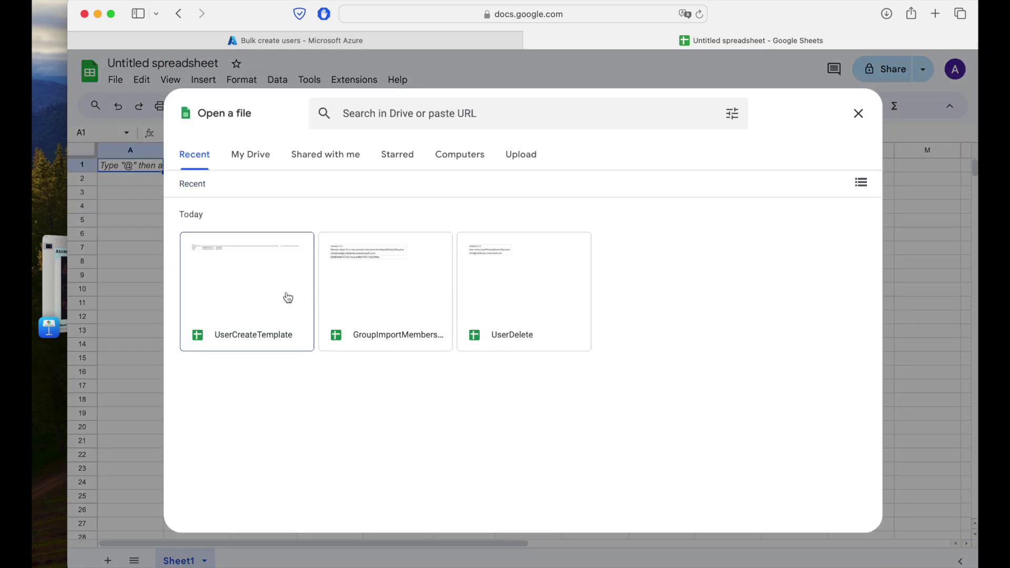
pyautogui.click(235, 293)
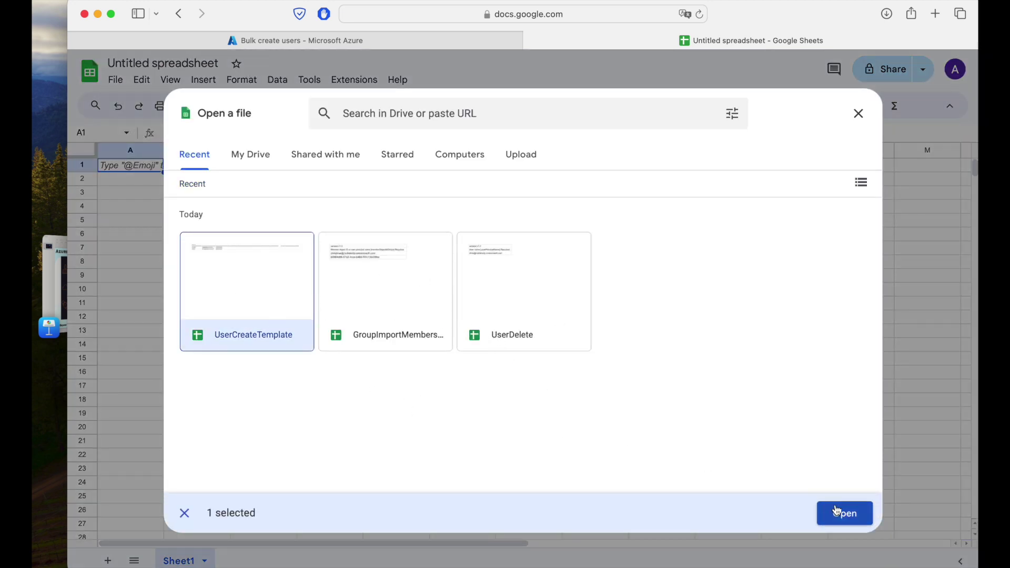
pyautogui.click(838, 512)
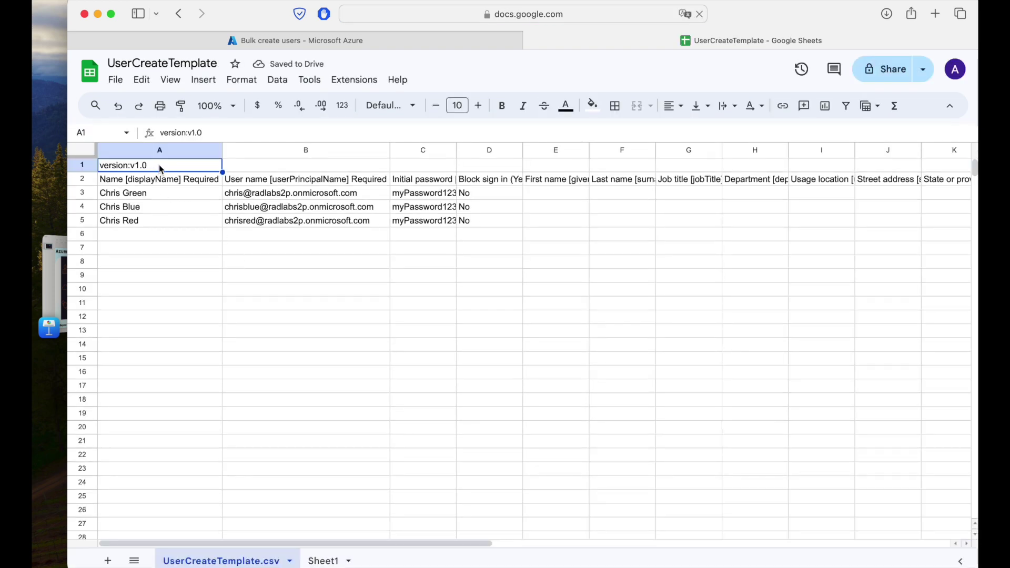
# - Examine the required column headers in row 2, from display name to block sign in, and the first user's row
pyautogui.click(139, 181)
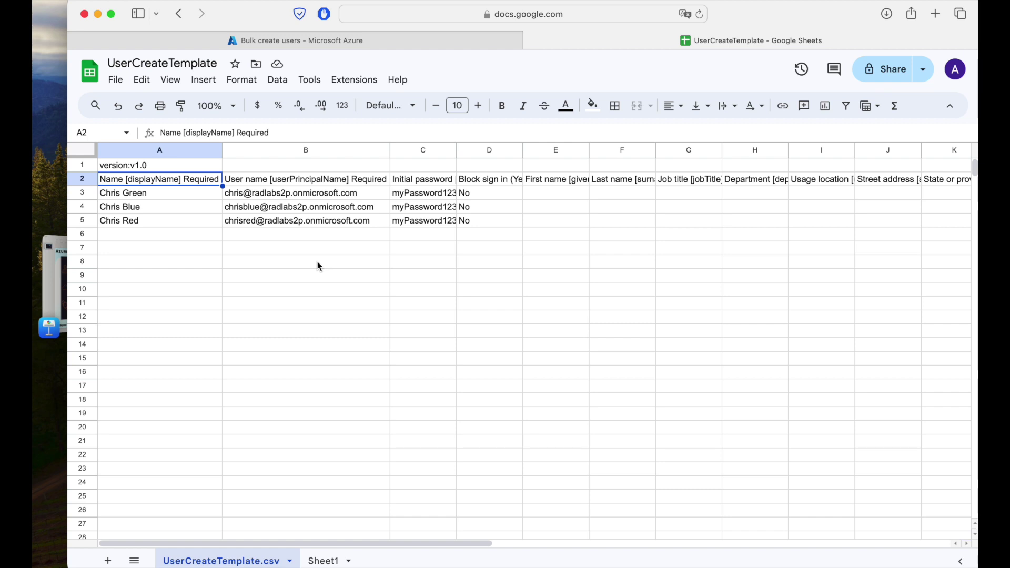
pyautogui.press('Right')
pyautogui.press('Right')
pyautogui.press('Right')
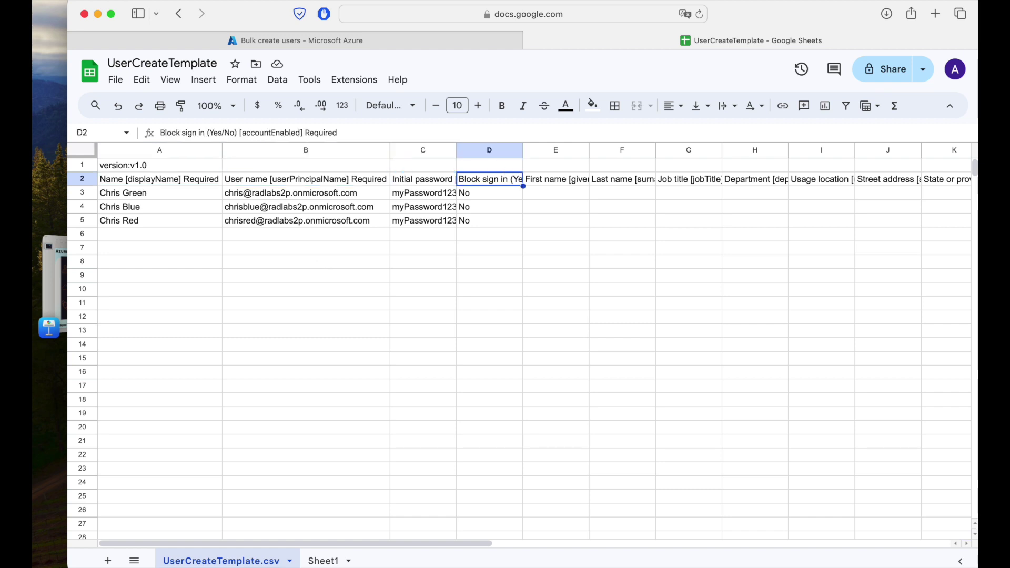
pyautogui.press('Down')
pyautogui.press('Left')
pyautogui.press('Left')
pyautogui.press('Left')
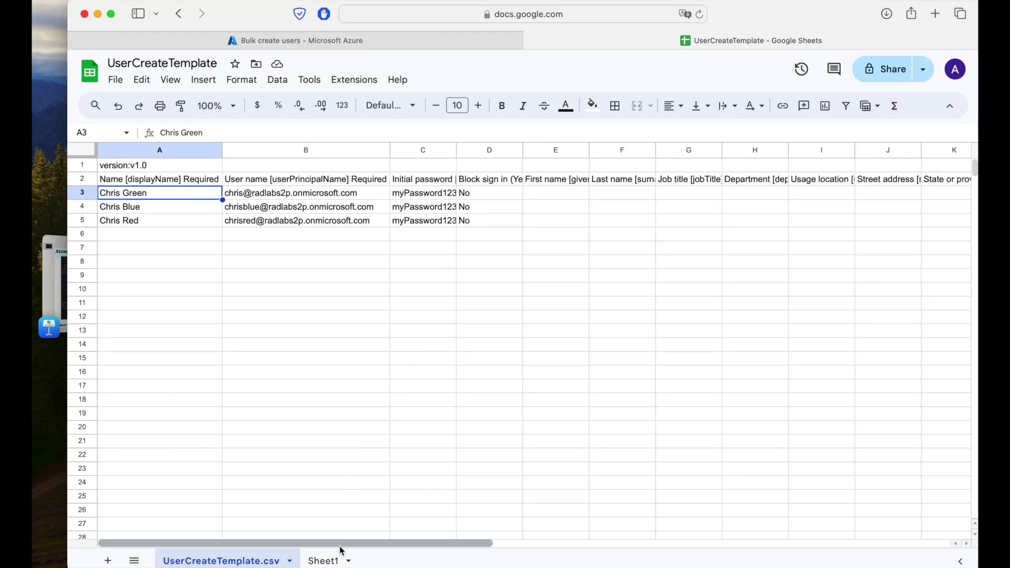
# - Delete the empty Sheet1 and fit the width of the Initial password column to its contents
pyautogui.click(348, 563)
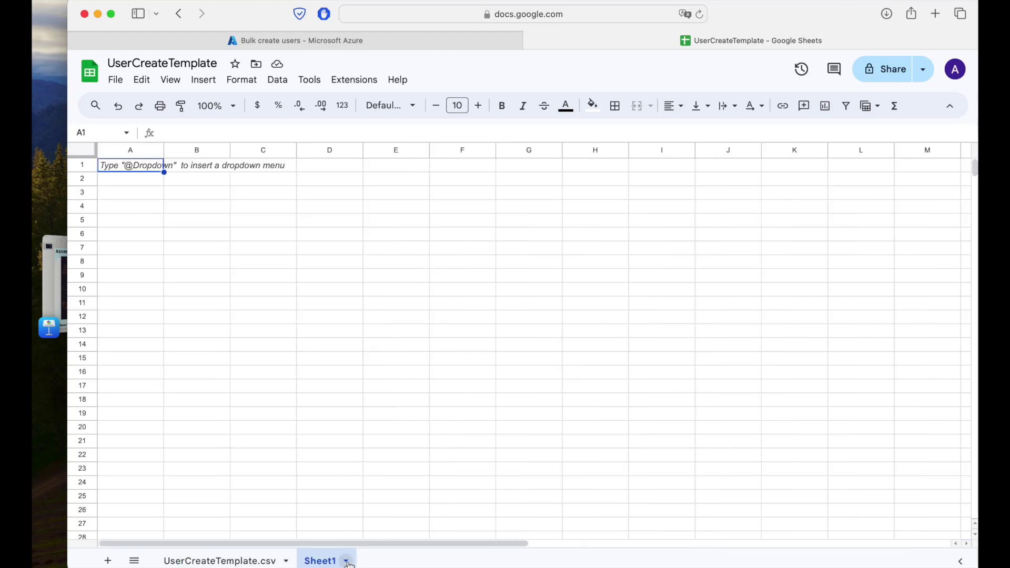
pyautogui.click(347, 562)
pyautogui.click(350, 334)
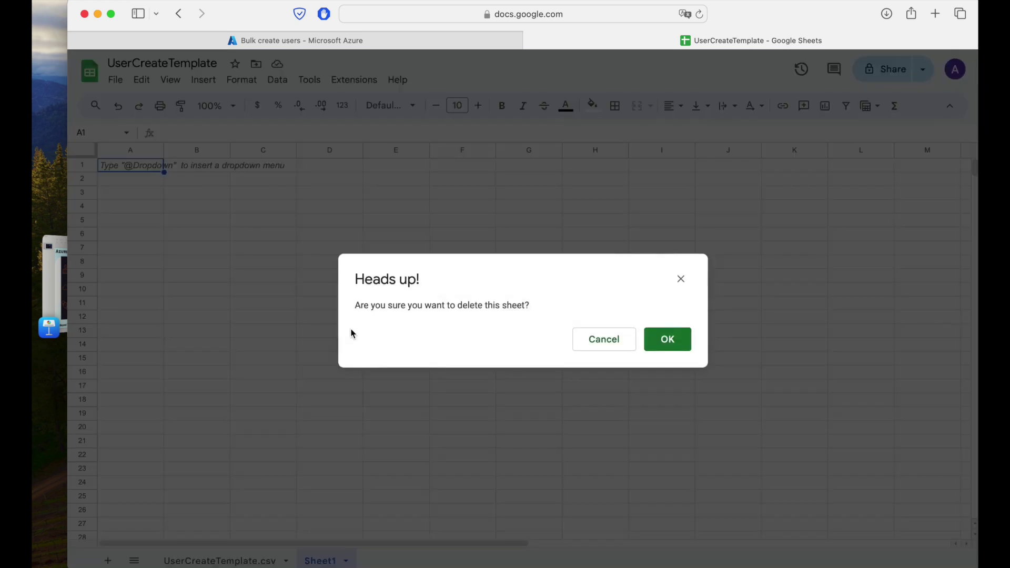
pyautogui.click(651, 353)
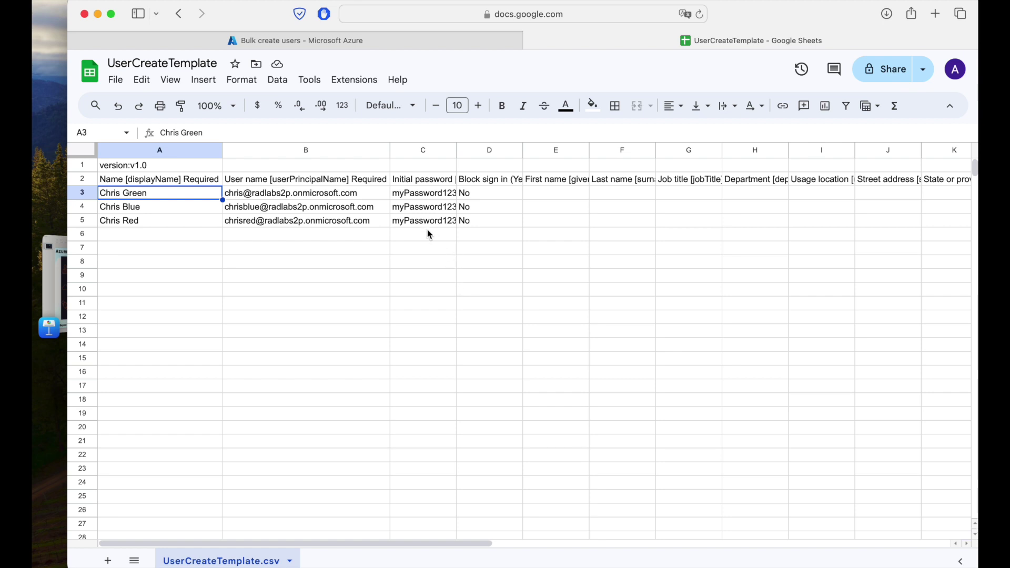
pyautogui.doubleClick(457, 151)
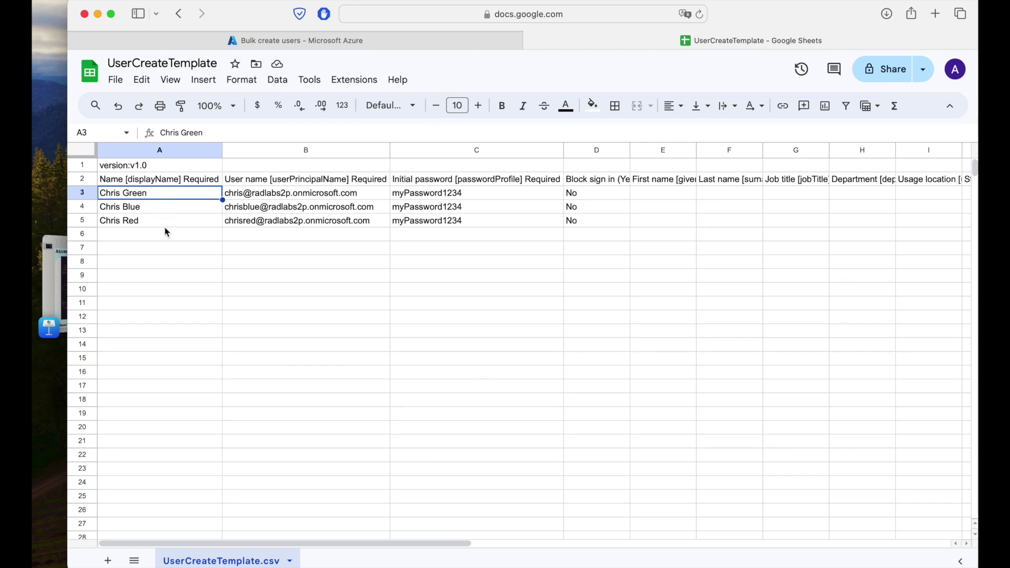
# - Review the display names in rows 3 to 5 and the domain in the first user's user name
pyautogui.press('Down')
pyautogui.press('Down')
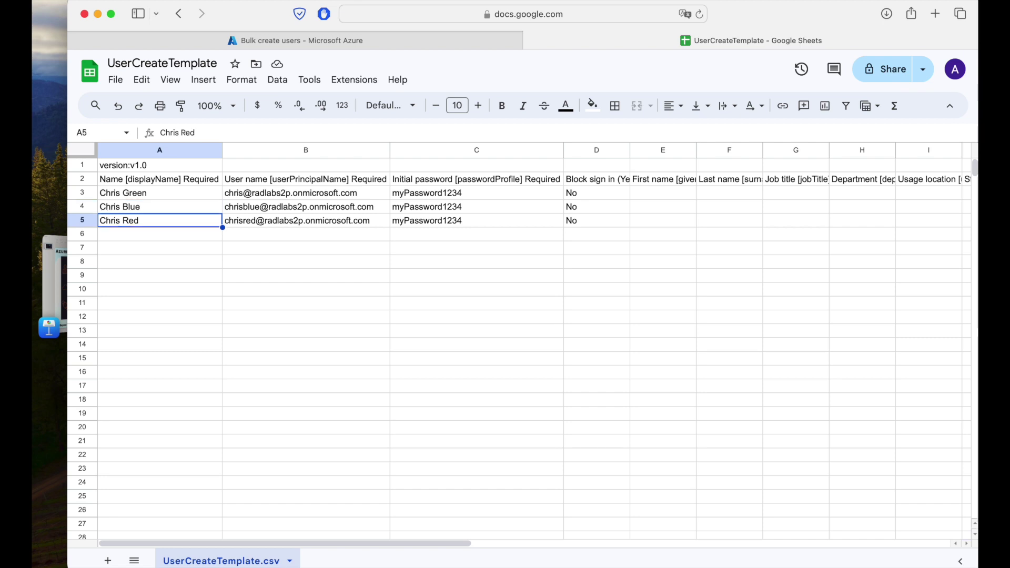
pyautogui.press('Up')
pyautogui.press('Up')
pyautogui.press('Down')
pyautogui.press('Down')
pyautogui.press('Up')
pyautogui.press('Up')
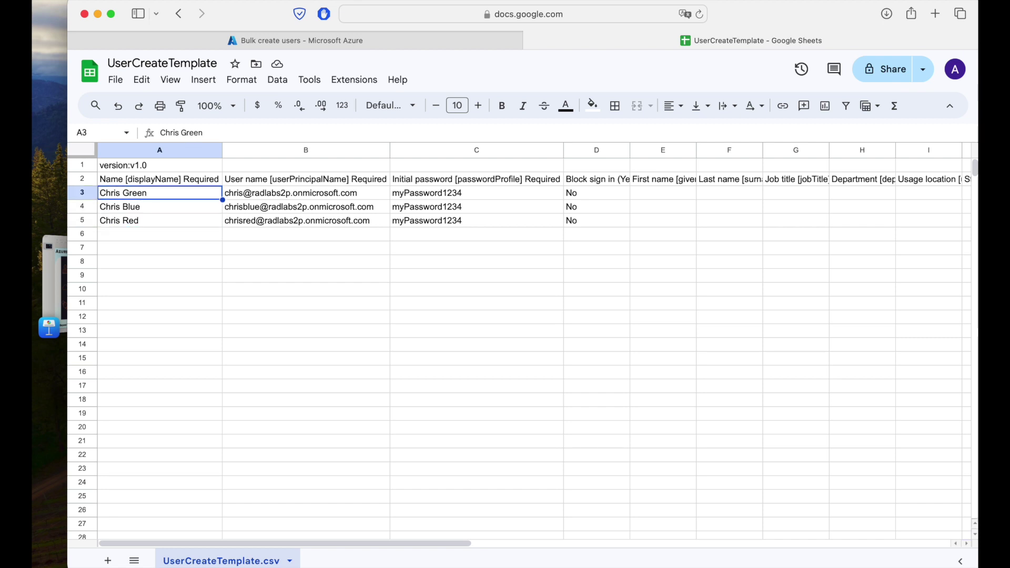
pyautogui.press('Right')
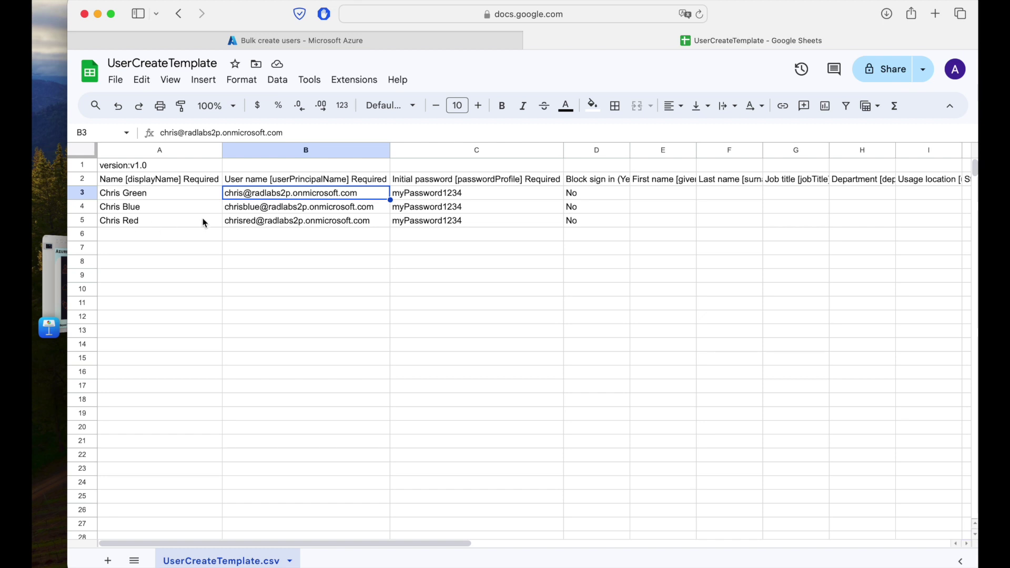
pyautogui.moveTo(261, 202)
pyautogui.moveTo(352, 203)
# - Switch to the Azure portal, go to the tenant overview and copy the primary domain radlabs5p.onmicrosoft.com
pyautogui.click(339, 42)
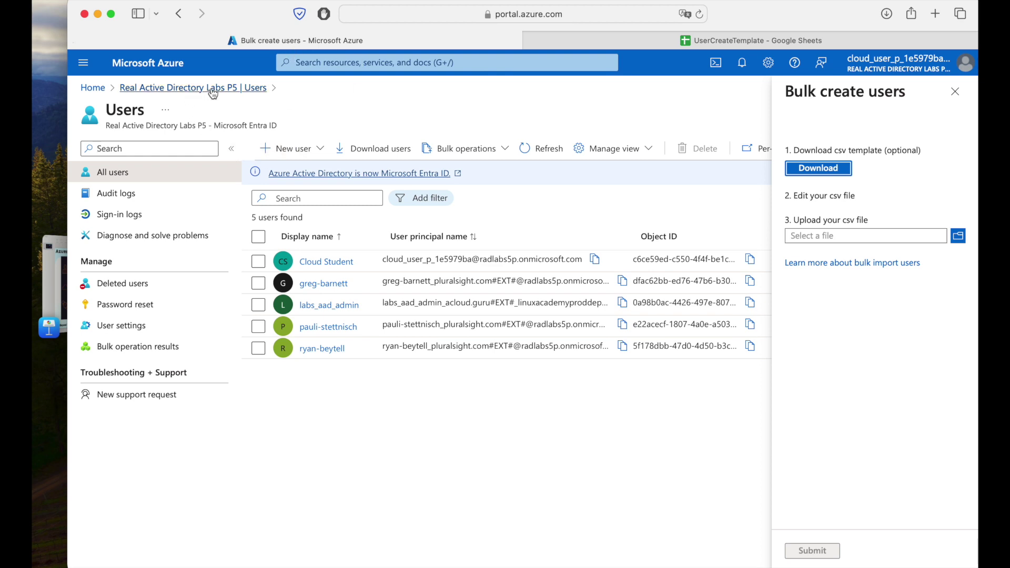
pyautogui.click(183, 90)
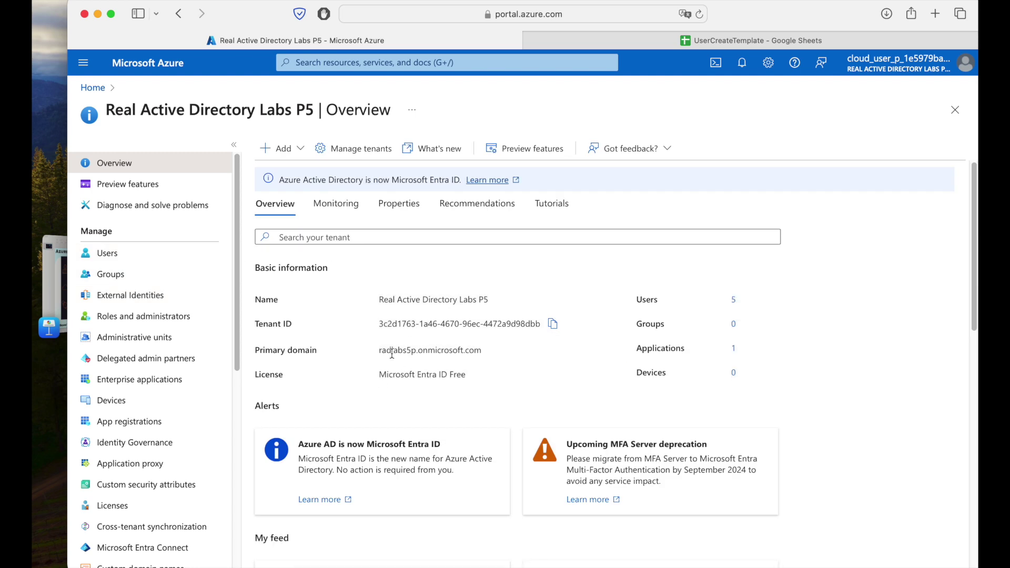
pyautogui.moveTo(379, 352); pyautogui.dragTo(477, 365)
pyautogui.press('super+c')
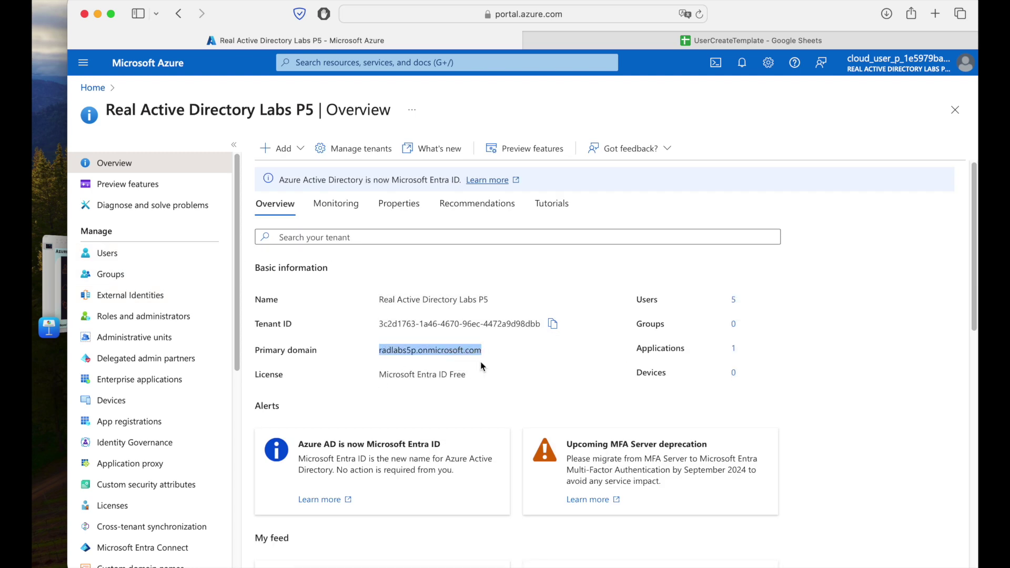
# - Return to Google Sheets and replace the domain of the user name in B3 with the copied radlabs5p.onmicrosoft.com
pyautogui.click(691, 44)
pyautogui.click(356, 196)
pyautogui.doubleClick(357, 194)
pyautogui.moveTo(356, 193); pyautogui.dragTo(258, 194)
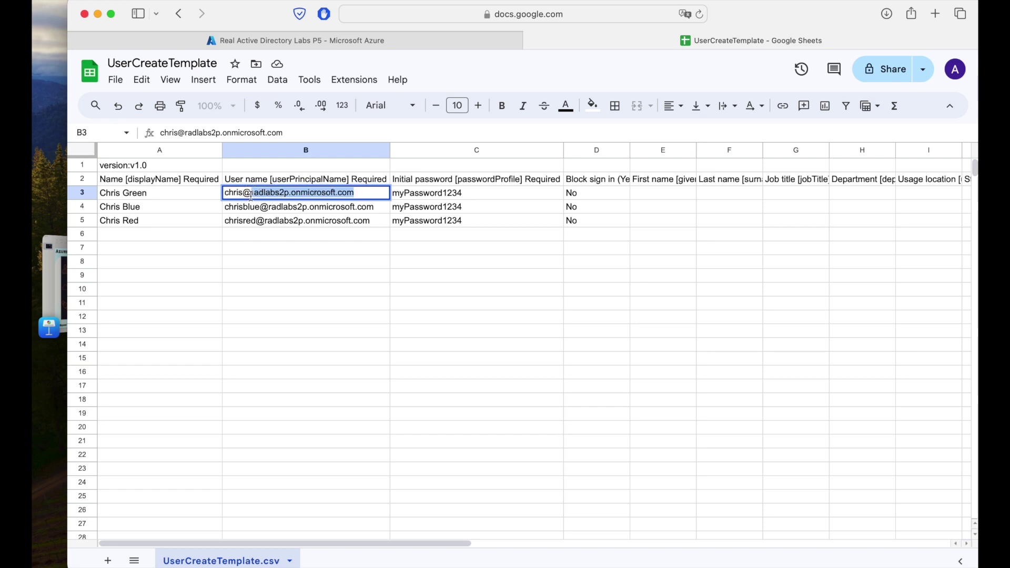
pyautogui.press('super+v')
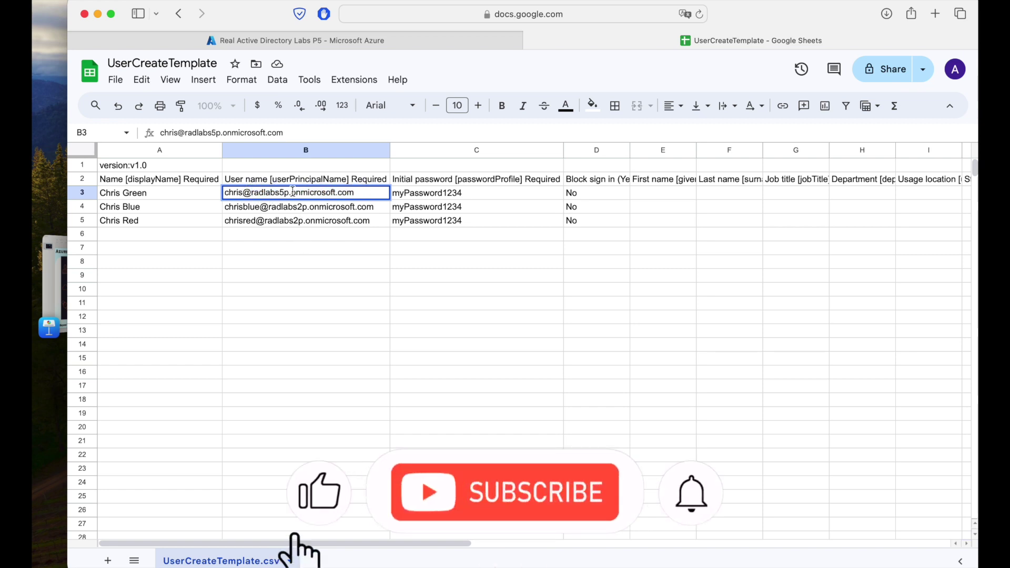
# - Replace the domain of the user names in B4 and B5 with radlabs5p.onmicrosoft.com
pyautogui.click(346, 211)
pyautogui.doubleClick(368, 206)
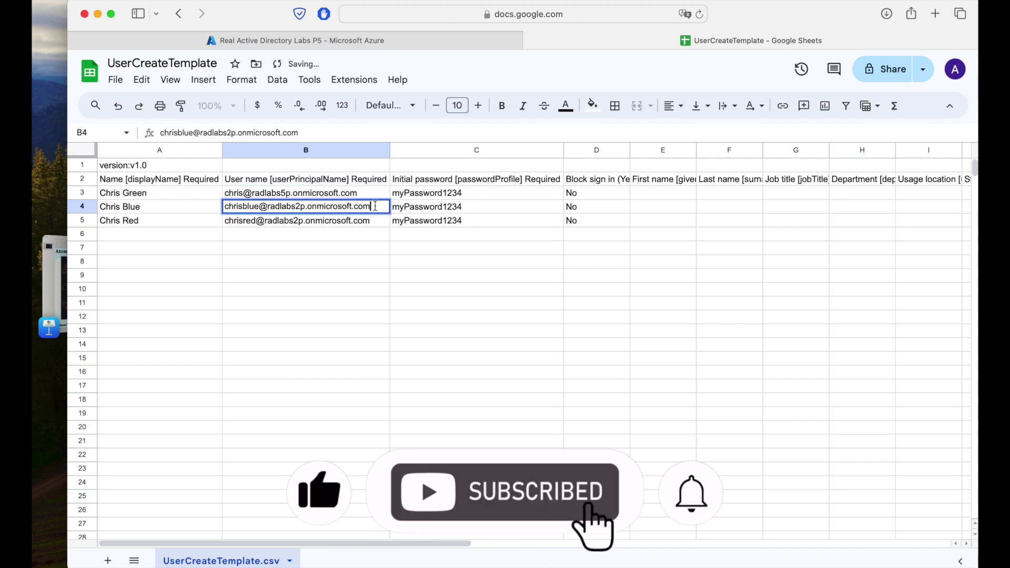
pyautogui.moveTo(370, 206); pyautogui.dragTo(266, 205)
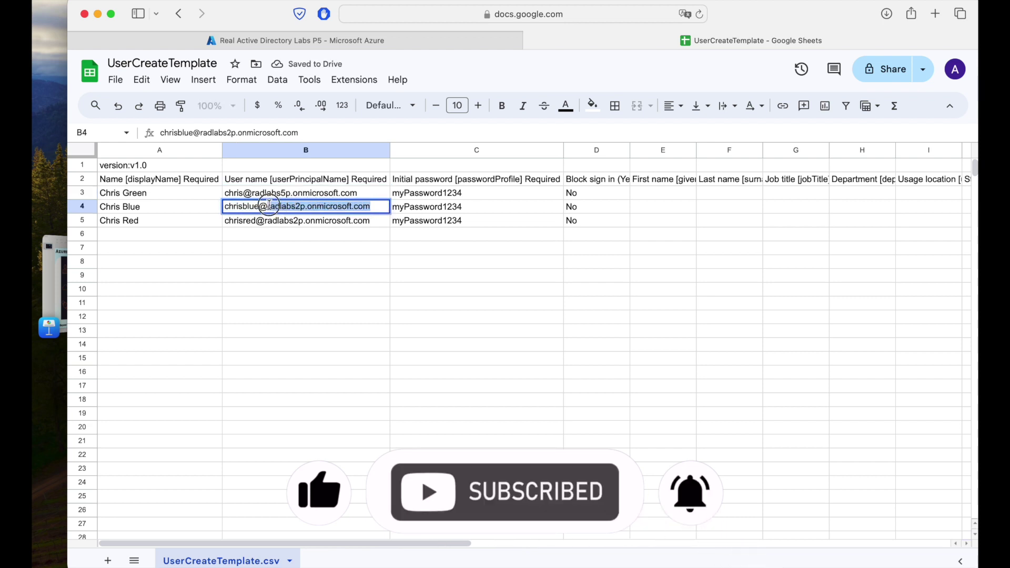
pyautogui.press('super+v')
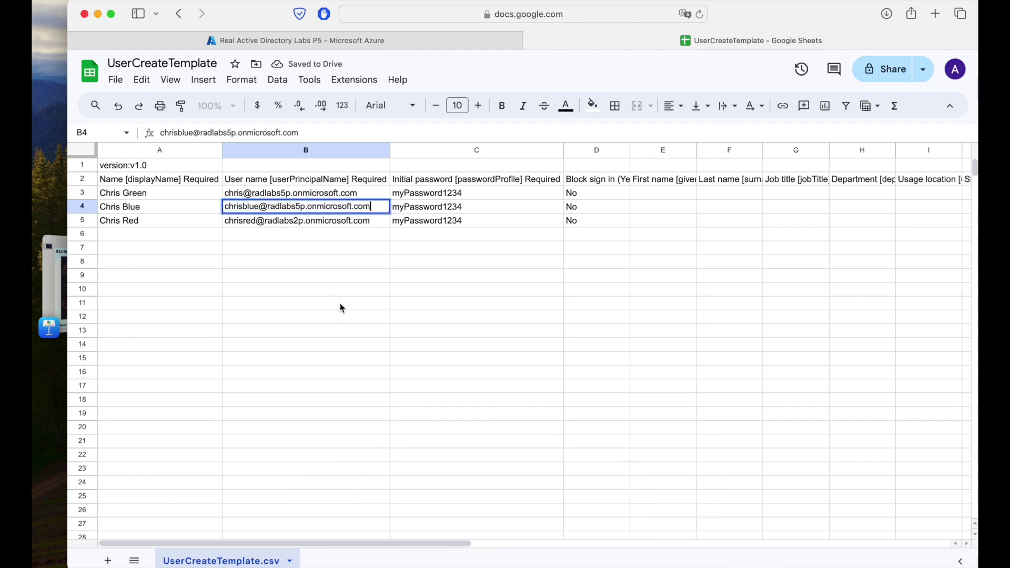
pyautogui.doubleClick(334, 222)
pyautogui.moveTo(375, 220); pyautogui.dragTo(264, 220)
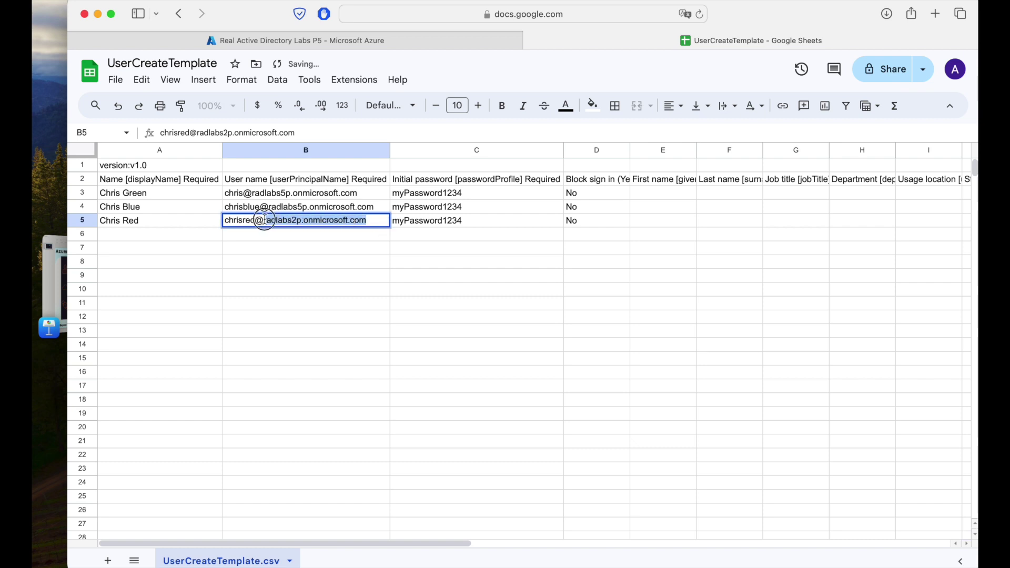
pyautogui.press('super+v')
pyautogui.click(329, 277)
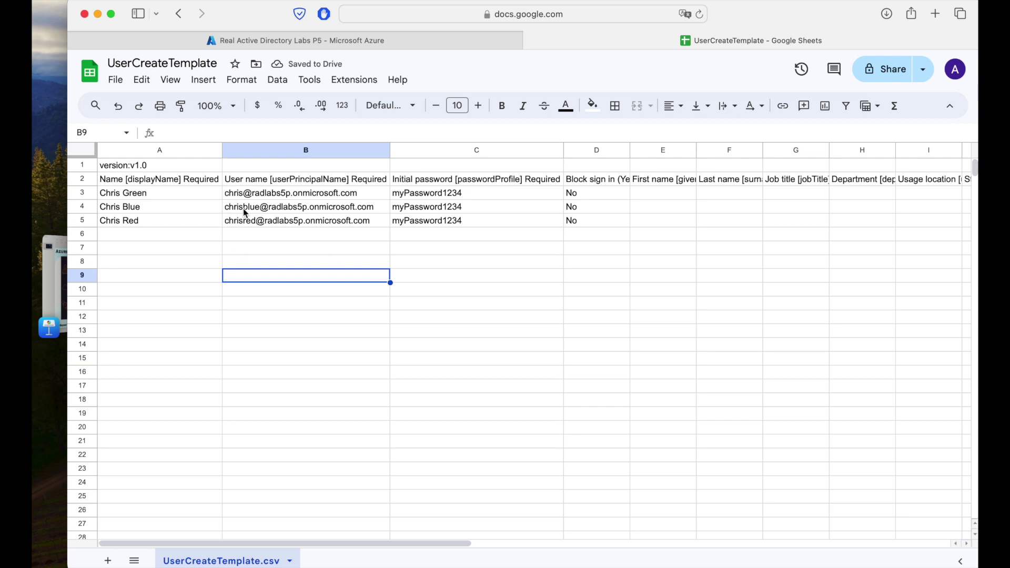
# - Download the UserCreateTemplate sheet as a Comma Separated Values (.csv) file to the Desktop
pyautogui.moveTo(245, 225)
pyautogui.click(307, 248)
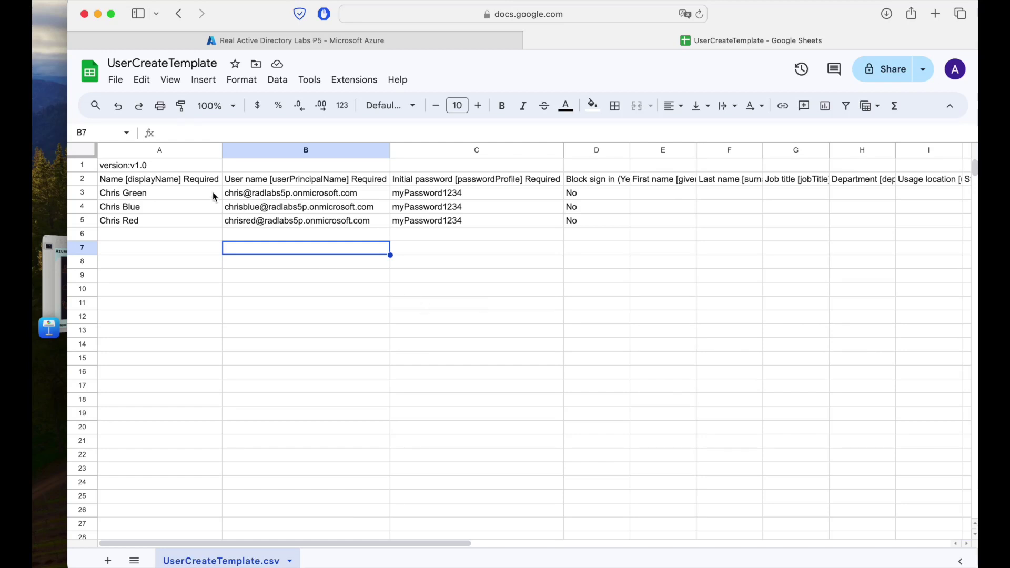
pyautogui.moveTo(229, 226)
pyautogui.click(115, 81)
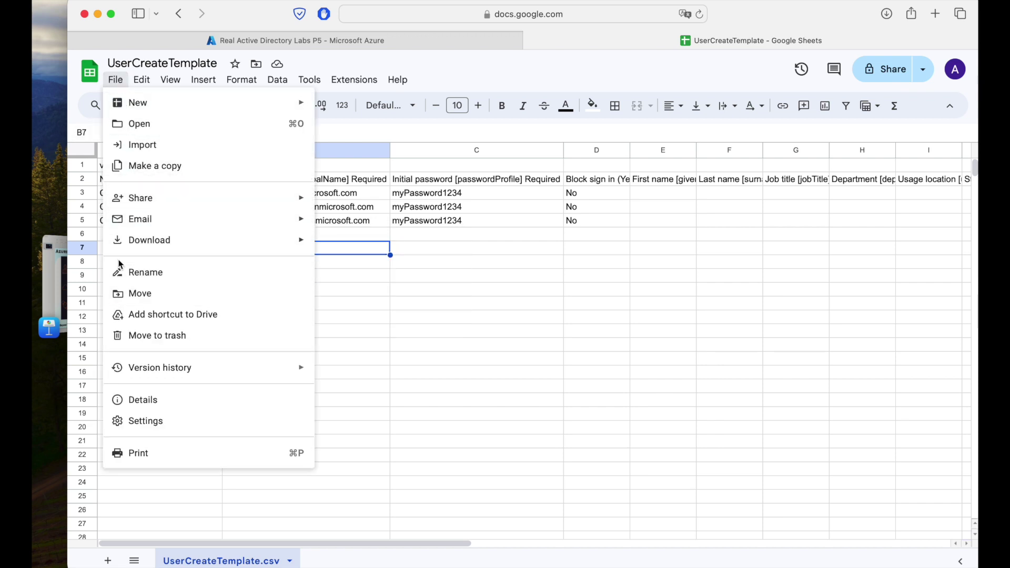
pyautogui.moveTo(232, 251)
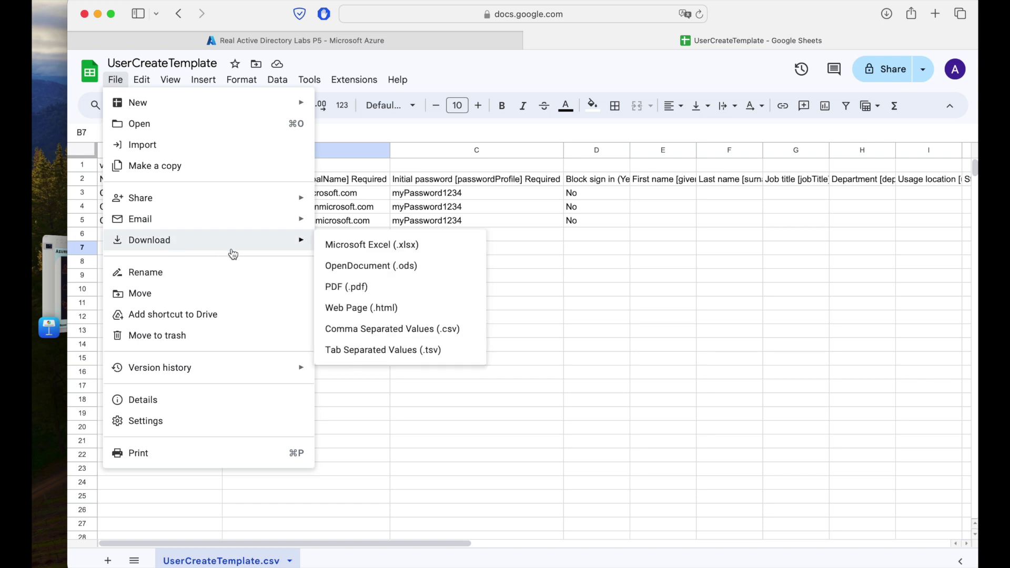
pyautogui.click(384, 331)
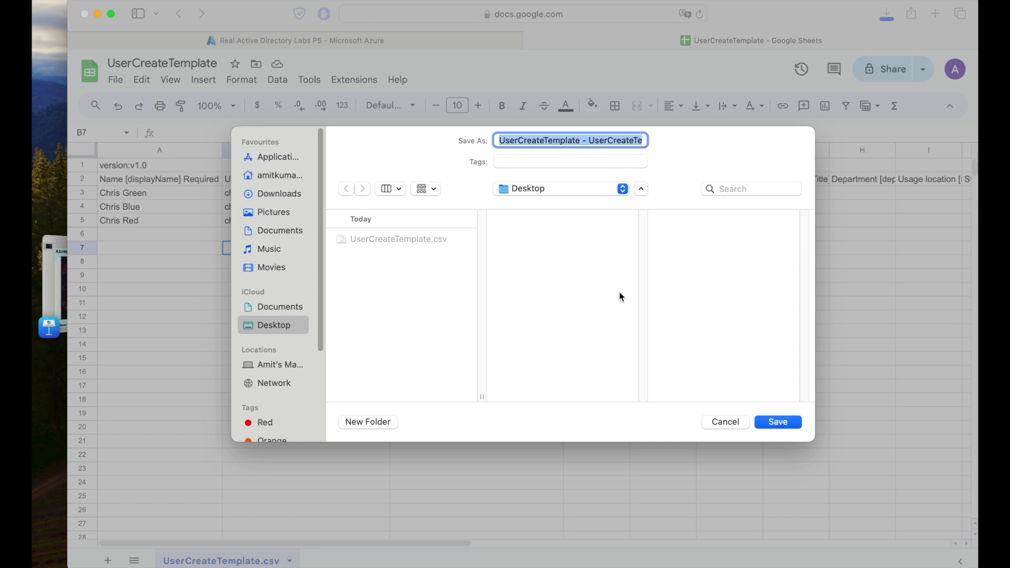
pyautogui.click(790, 422)
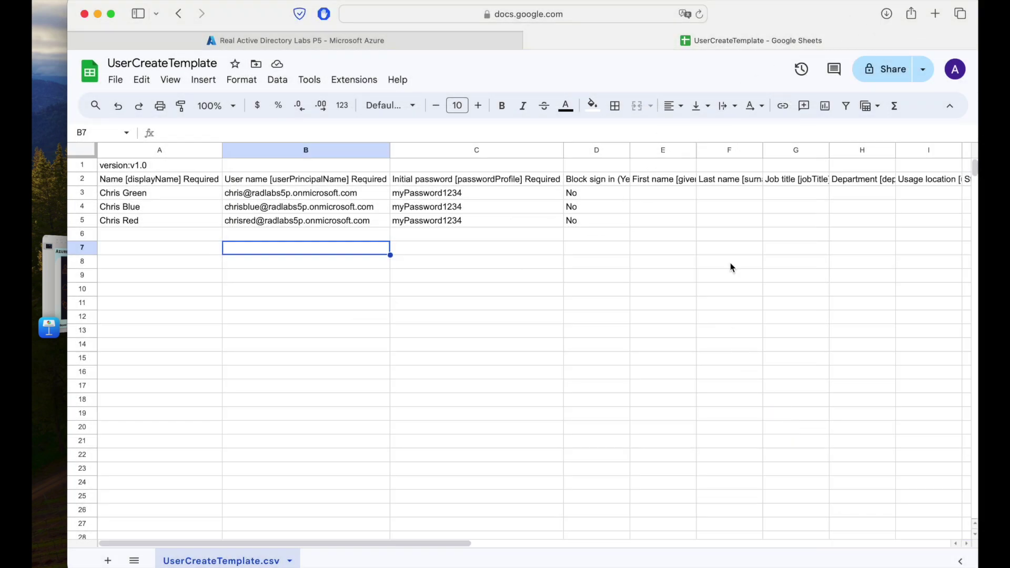
# - Switch to the Azure portal and start a bulk create operation for the tenant's users
pyautogui.click(358, 40)
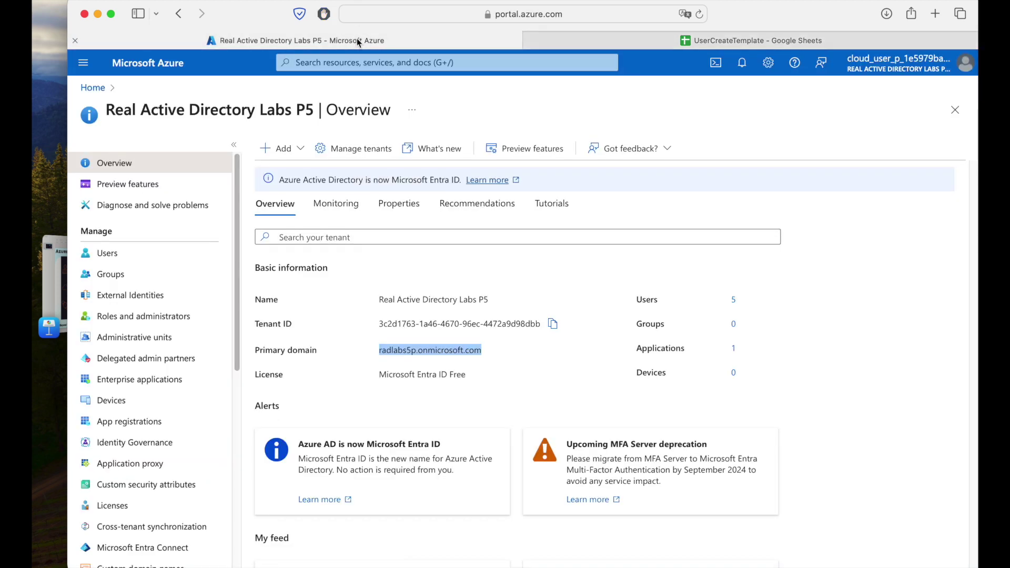
pyautogui.click(132, 261)
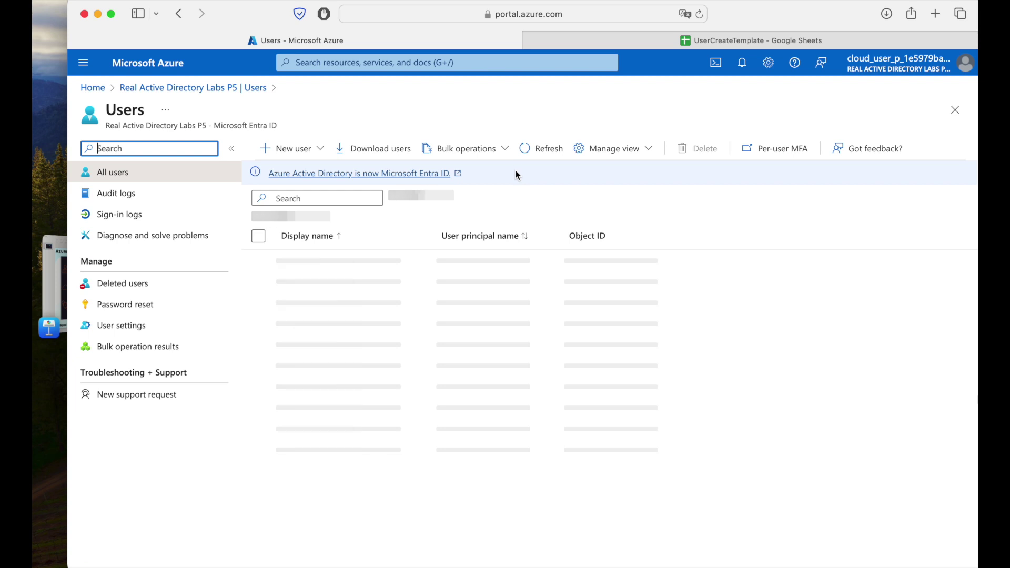
pyautogui.click(495, 150)
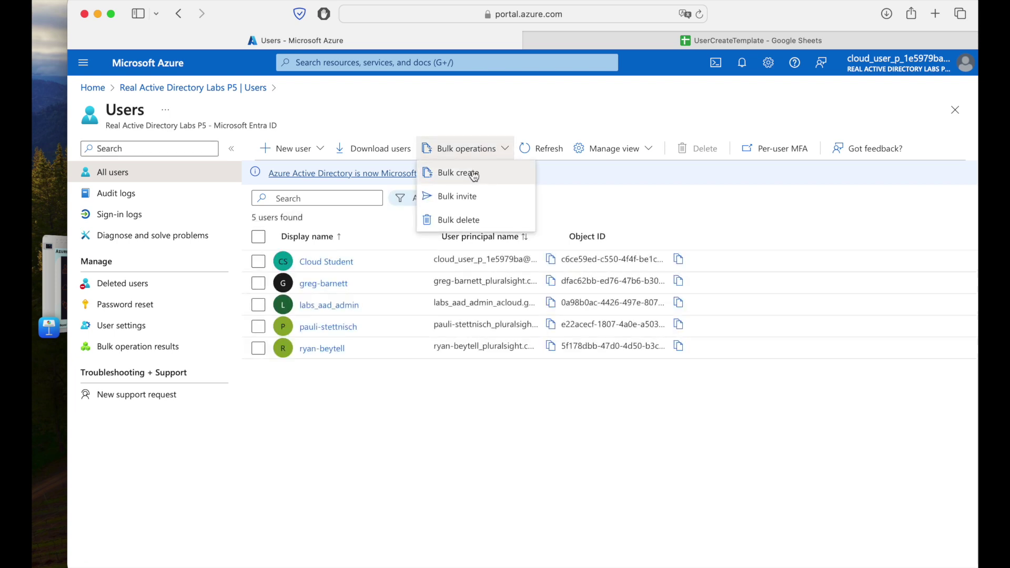
pyautogui.click(473, 173)
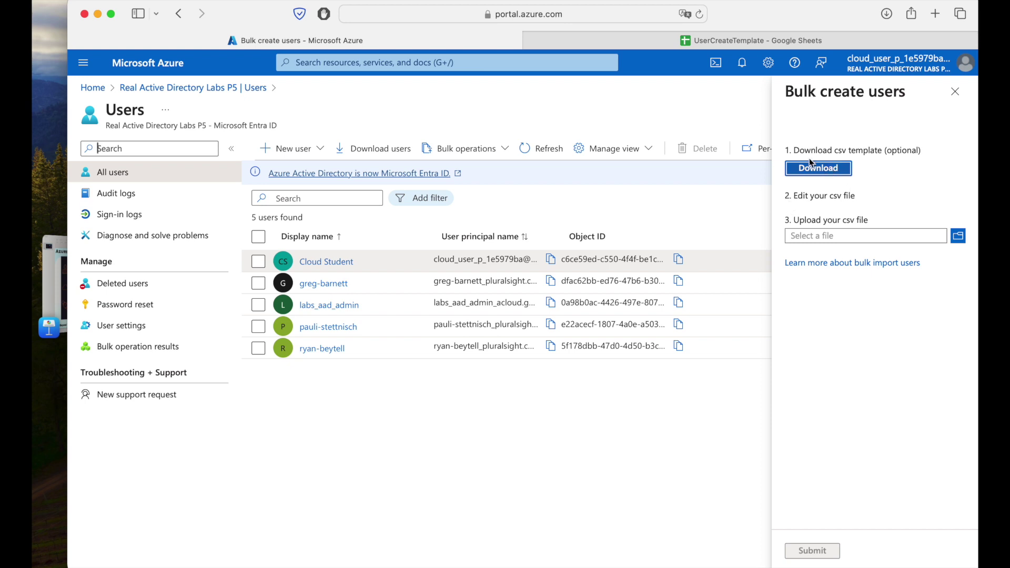
# - Upload UserCreateTemplate - UserCreateTemplate.csv.csv from the Desktop and submit the bulk user creation
pyautogui.click(958, 237)
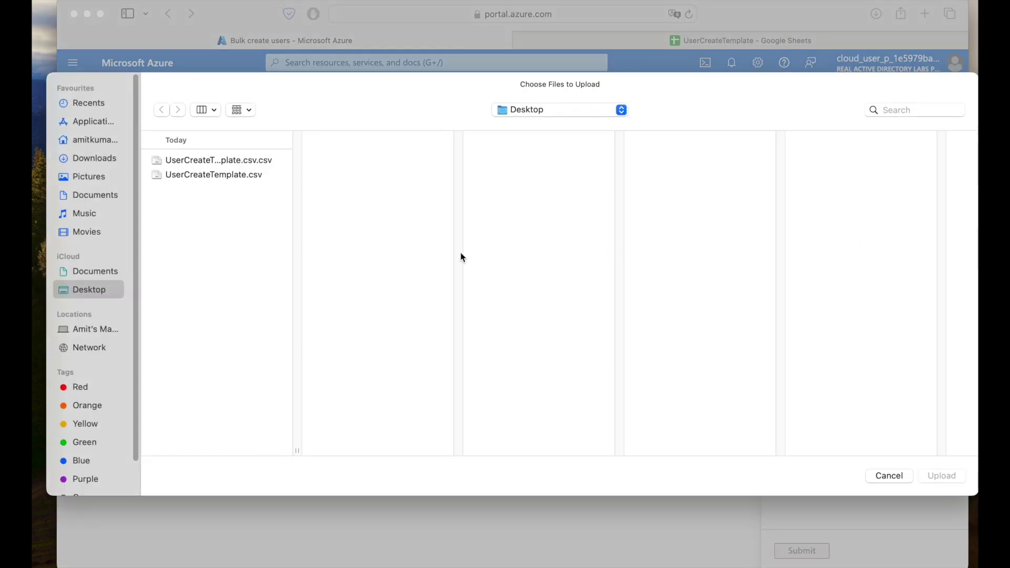
pyautogui.click(259, 161)
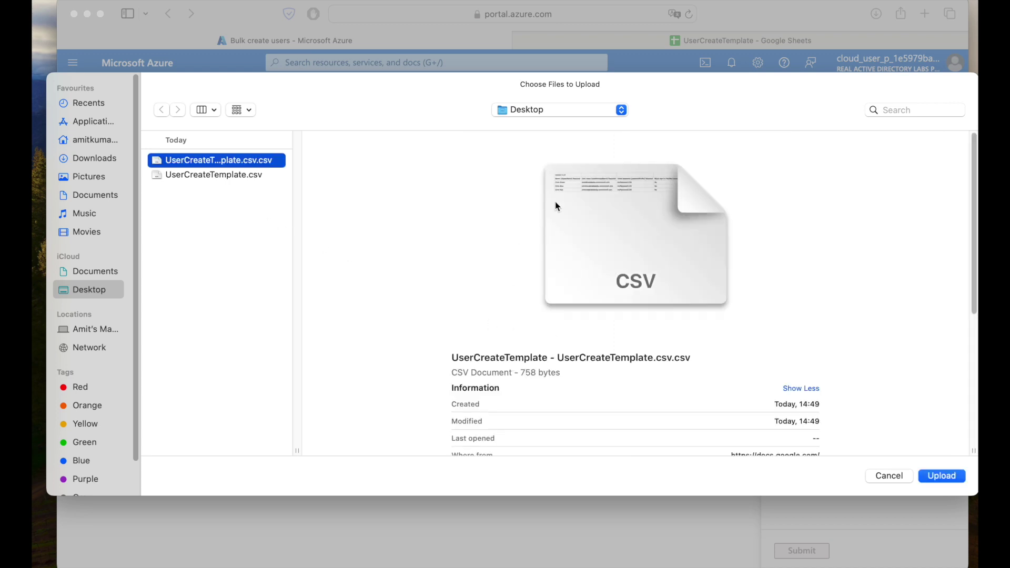
pyautogui.click(950, 476)
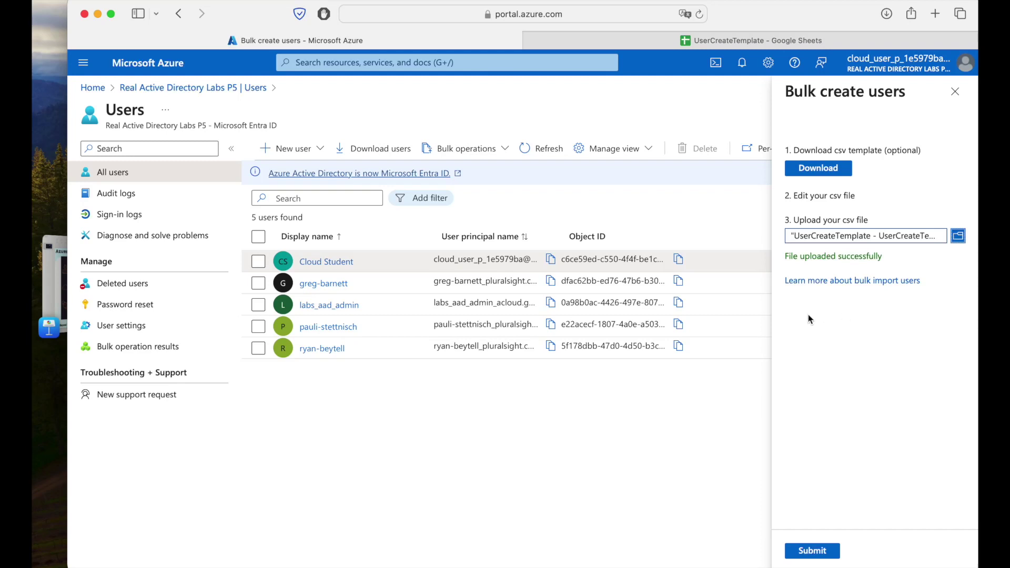
pyautogui.click(811, 551)
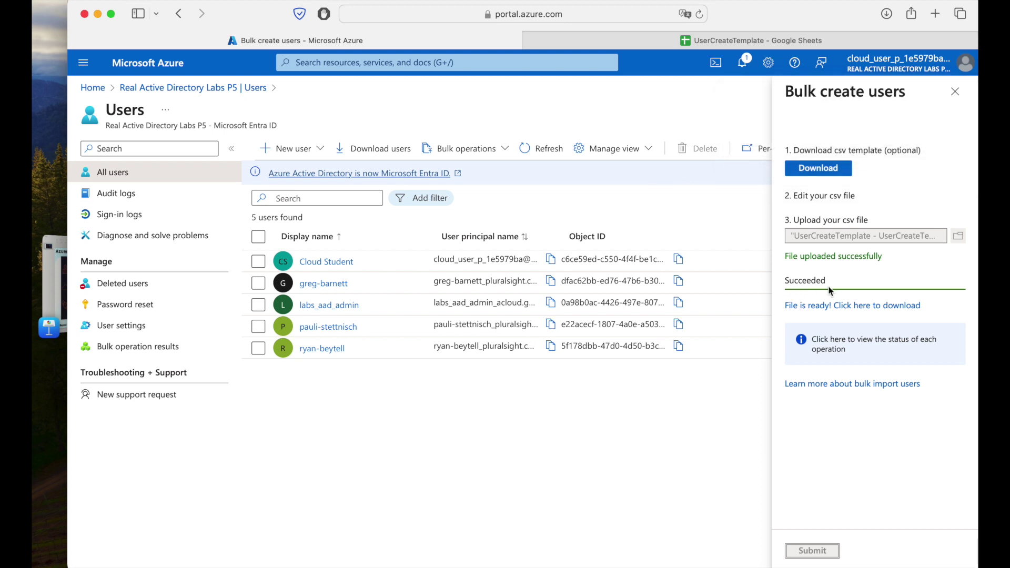
# - Refresh the users list, widen the User principal name column to check the new users, and close the bulk create pane
pyautogui.click(540, 152)
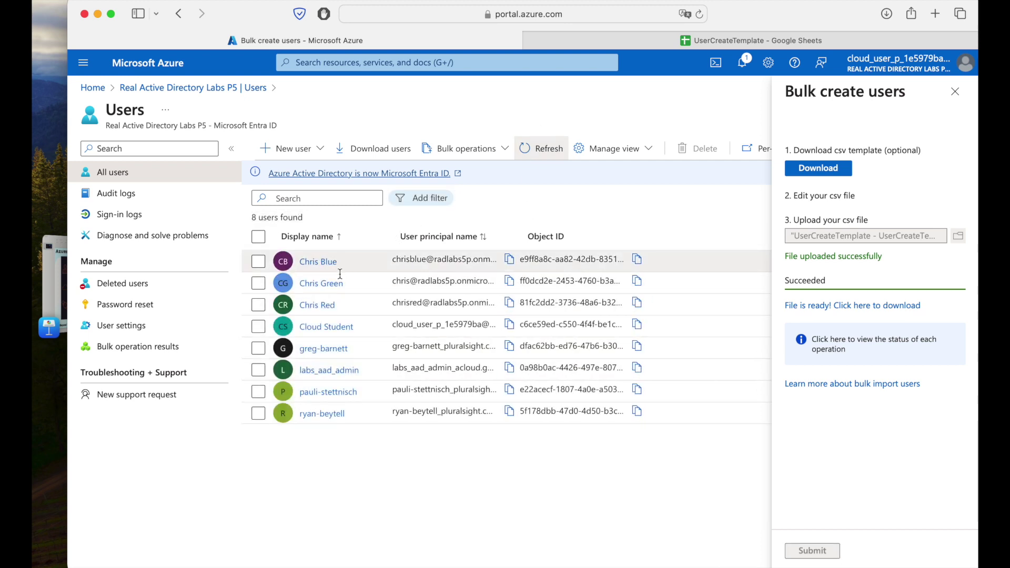
pyautogui.moveTo(526, 237); pyautogui.dragTo(636, 236)
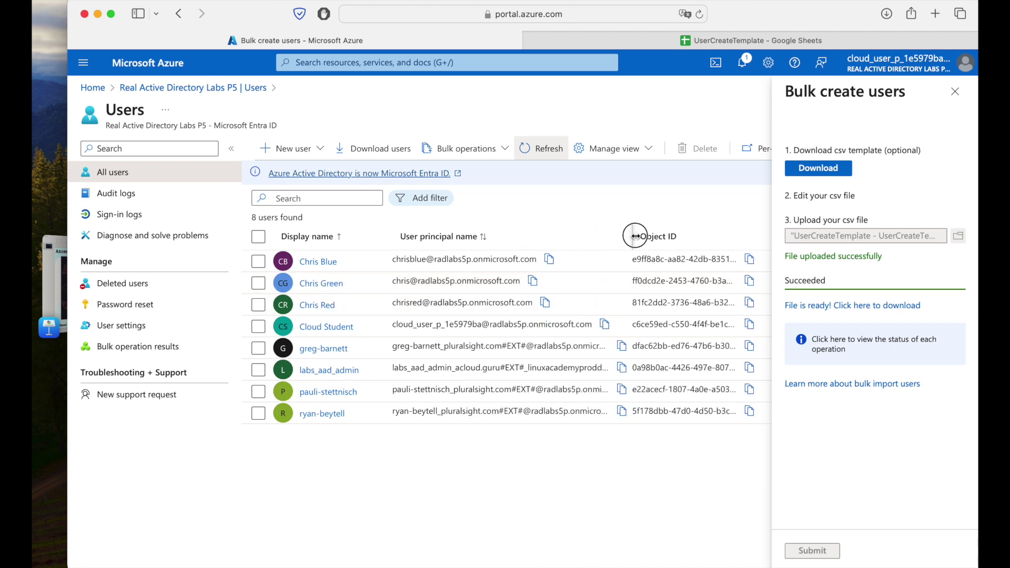
pyautogui.click(955, 92)
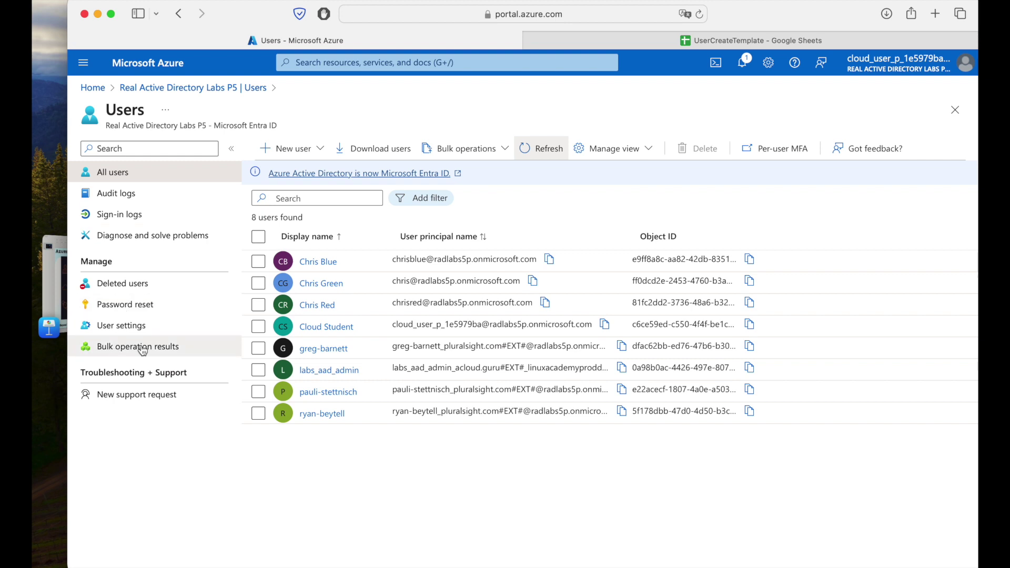
# - Review the bulk operation results and open the total requests of the user create operation
pyautogui.click(116, 351)
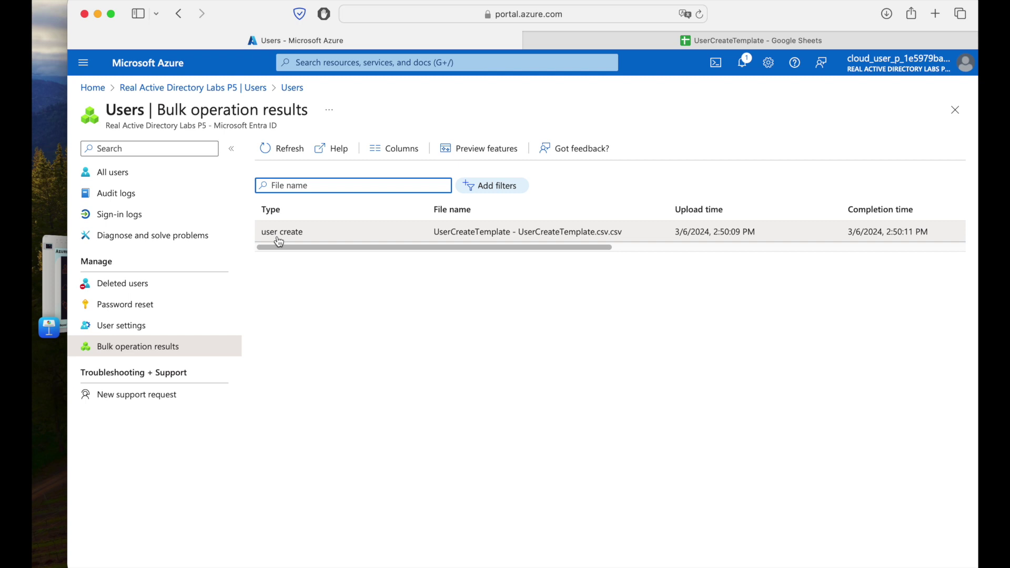
pyautogui.moveTo(382, 248); pyautogui.dragTo(676, 253)
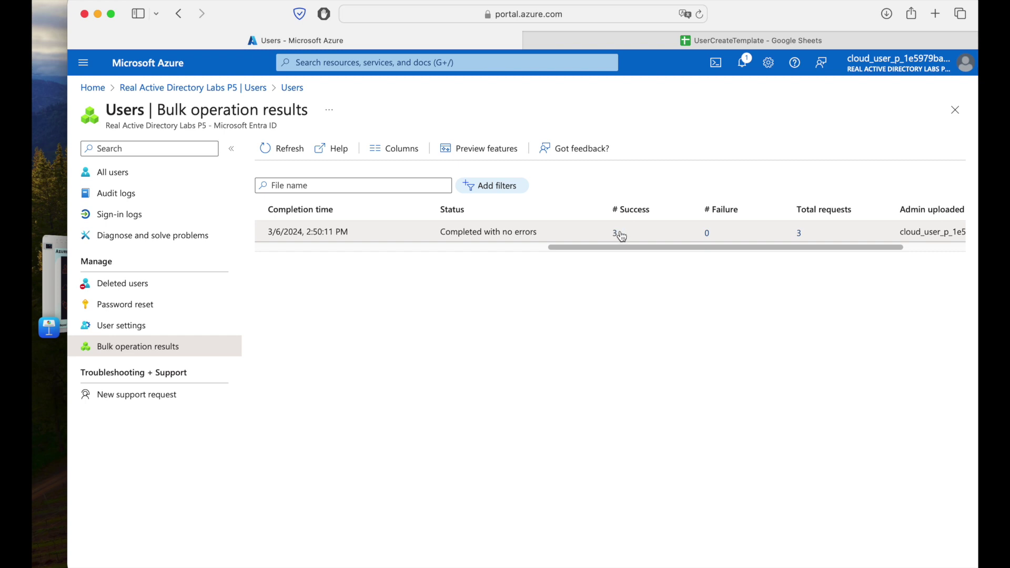
pyautogui.click(799, 234)
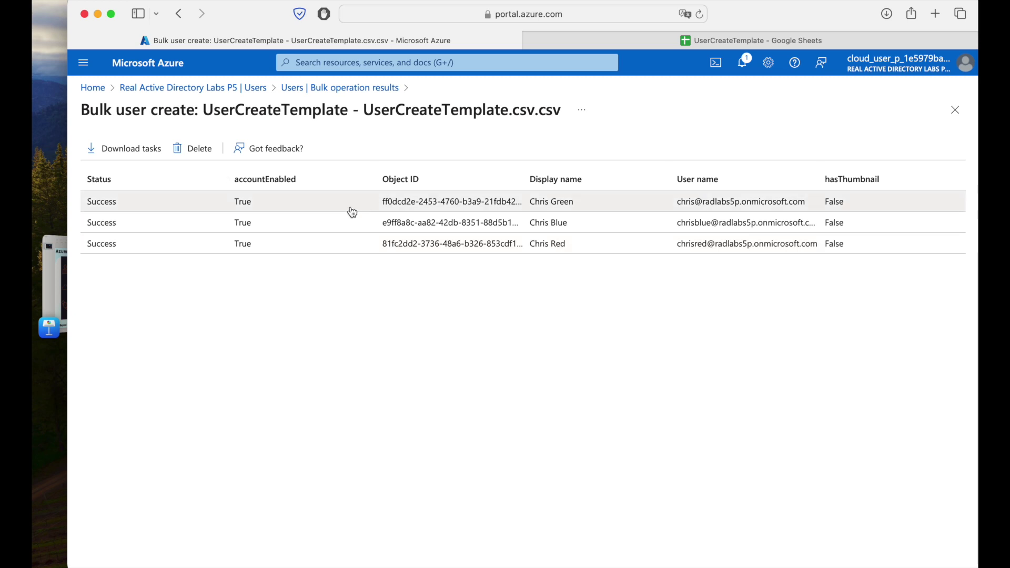
# - Return to the tenant's users and check the status of the user create operation in the bulk operation results again
pyautogui.click(252, 90)
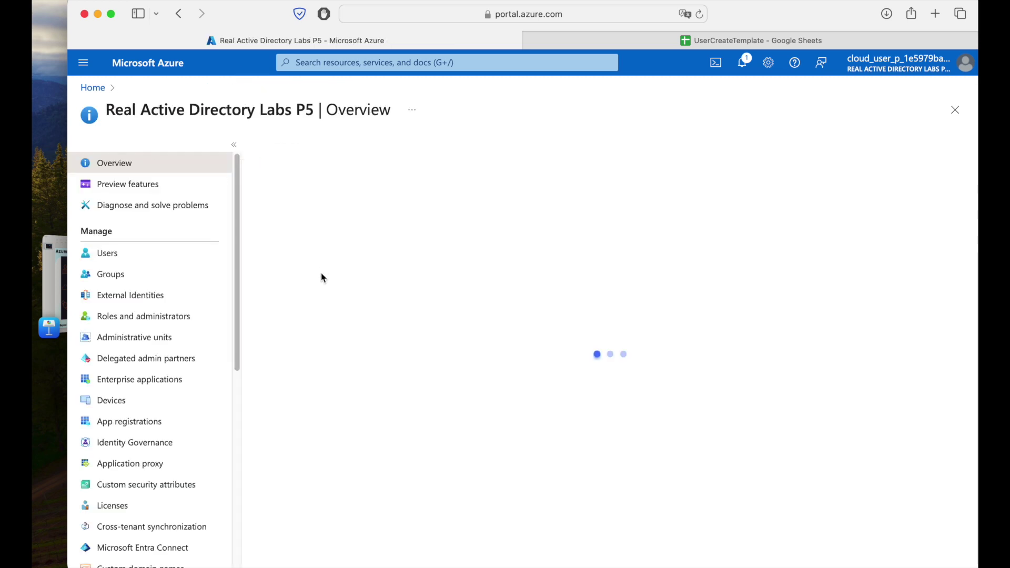
pyautogui.click(146, 260)
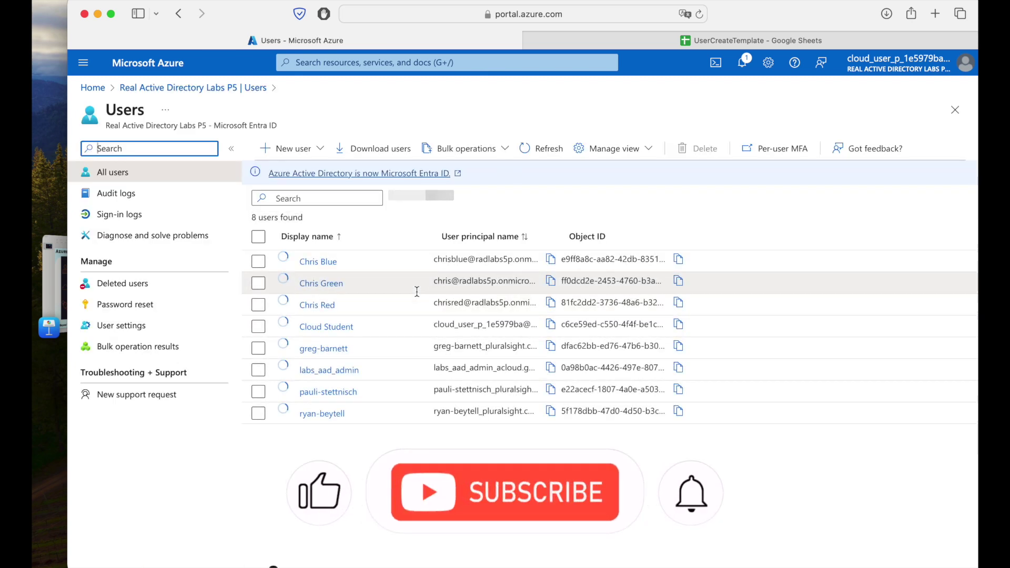
pyautogui.click(170, 346)
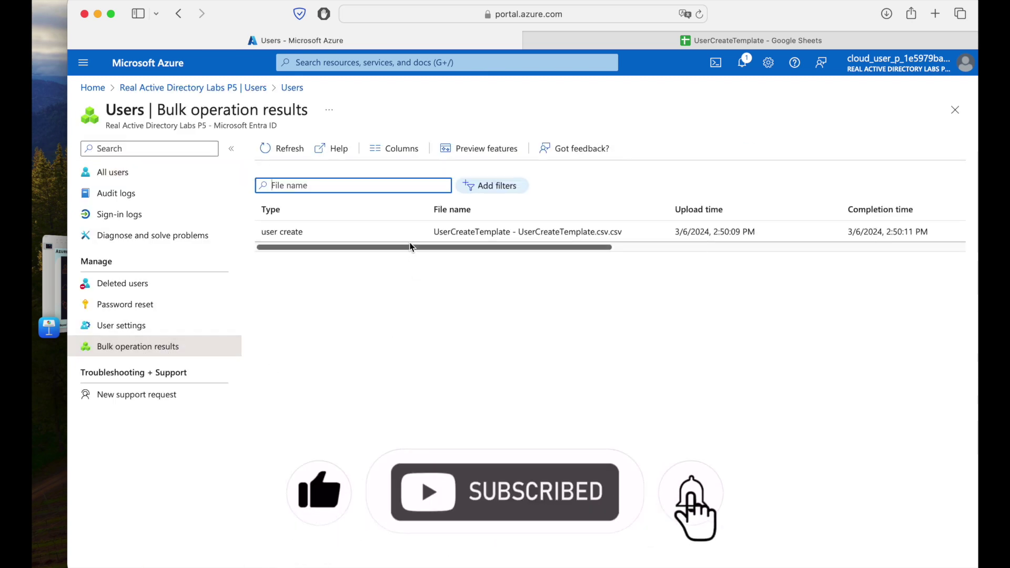
pyautogui.moveTo(408, 247); pyautogui.dragTo(557, 263)
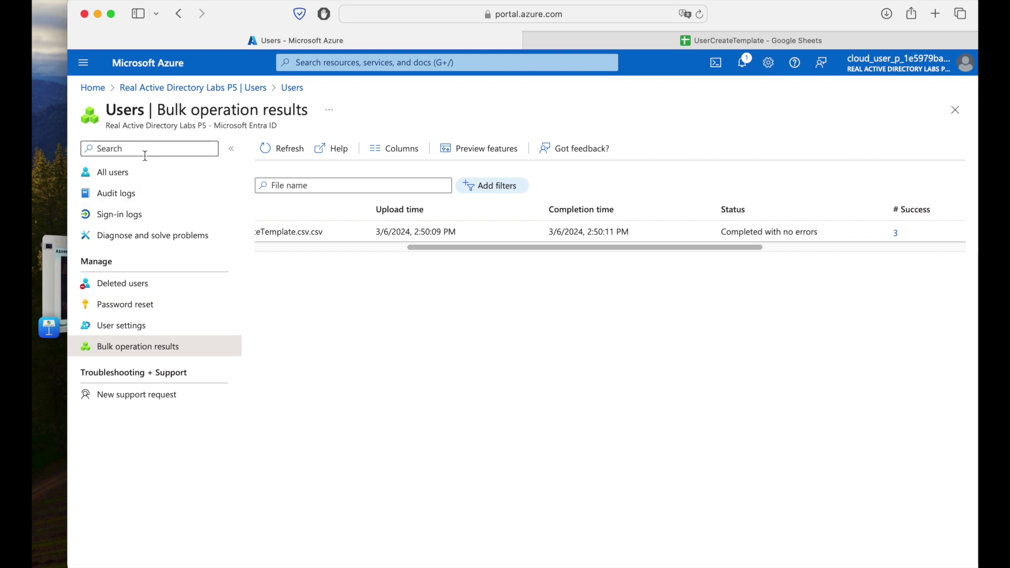
# - Start a bulk delete operation from the all users list and save its CSV template as UserDelete.csv on the Desktop
pyautogui.click(138, 173)
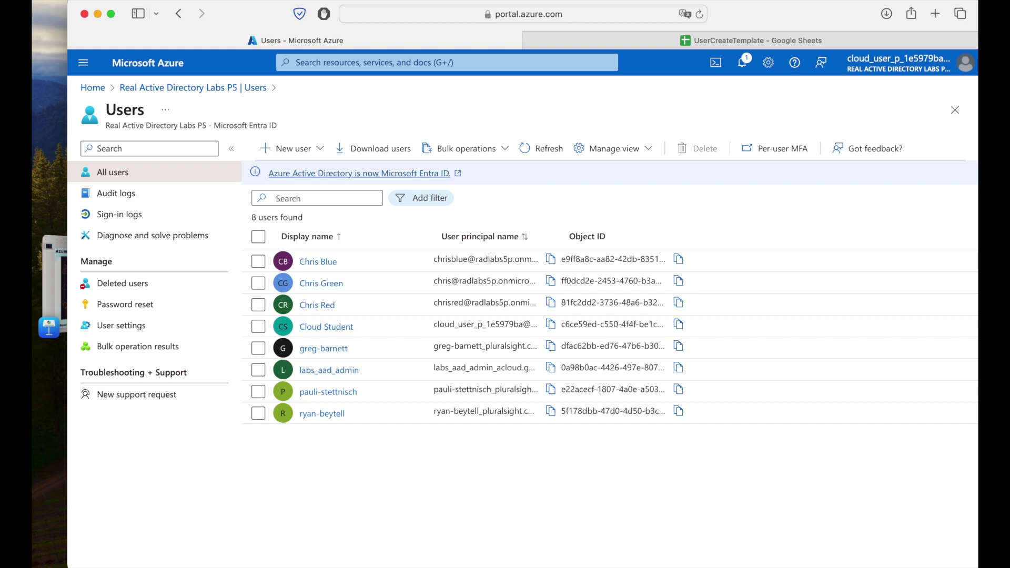
pyautogui.click(493, 154)
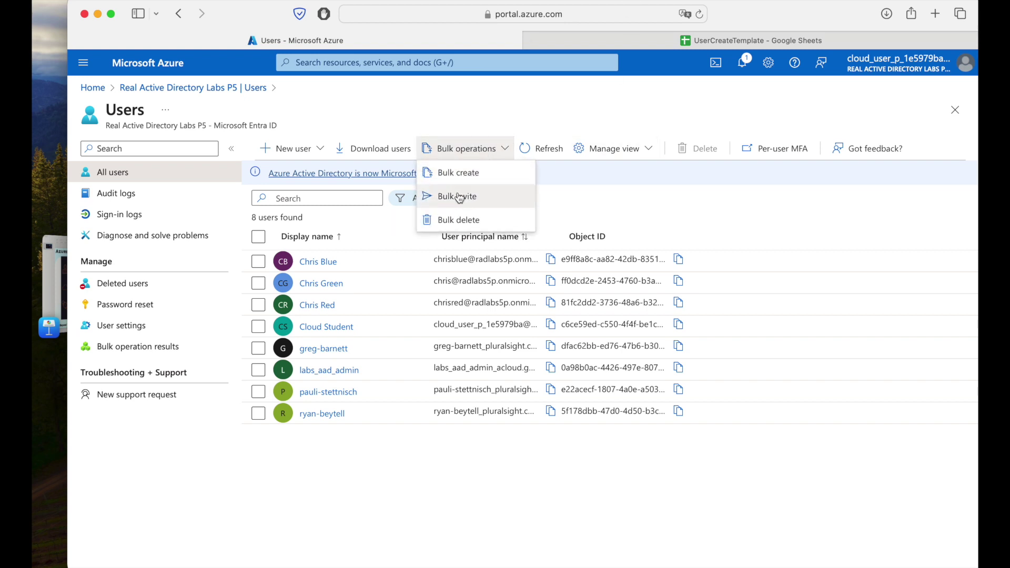
pyautogui.click(462, 223)
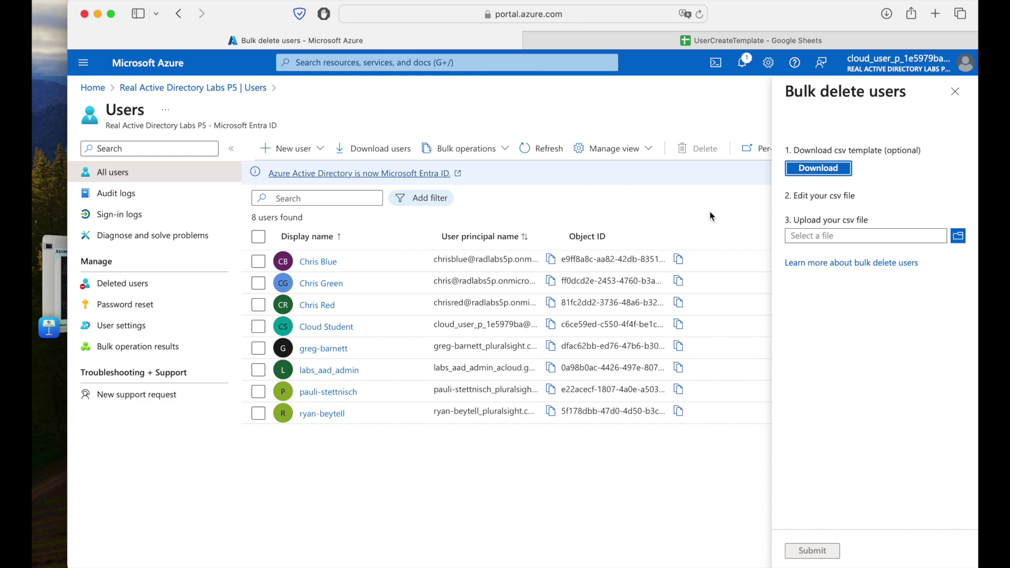
pyautogui.click(813, 174)
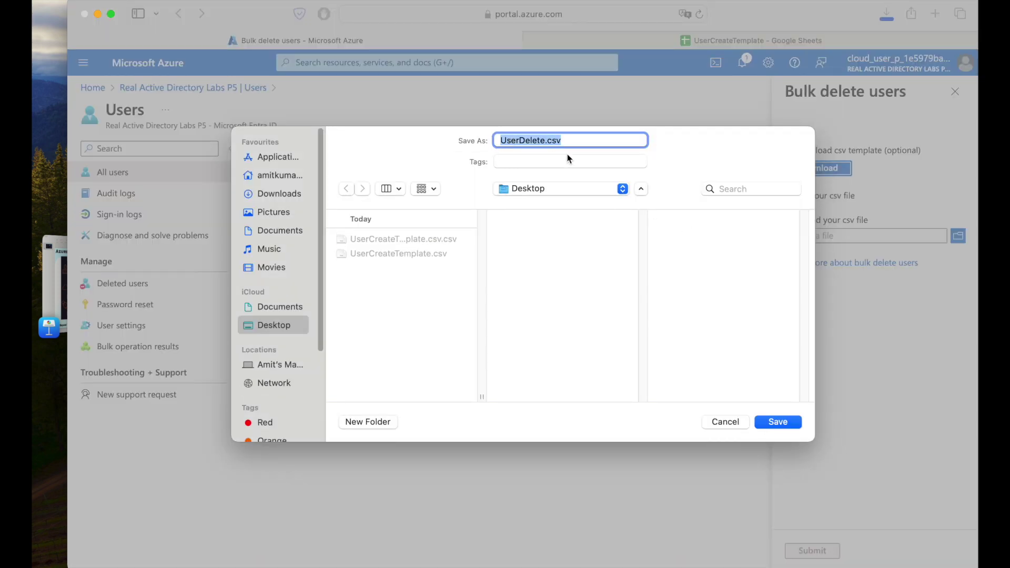
pyautogui.click(765, 425)
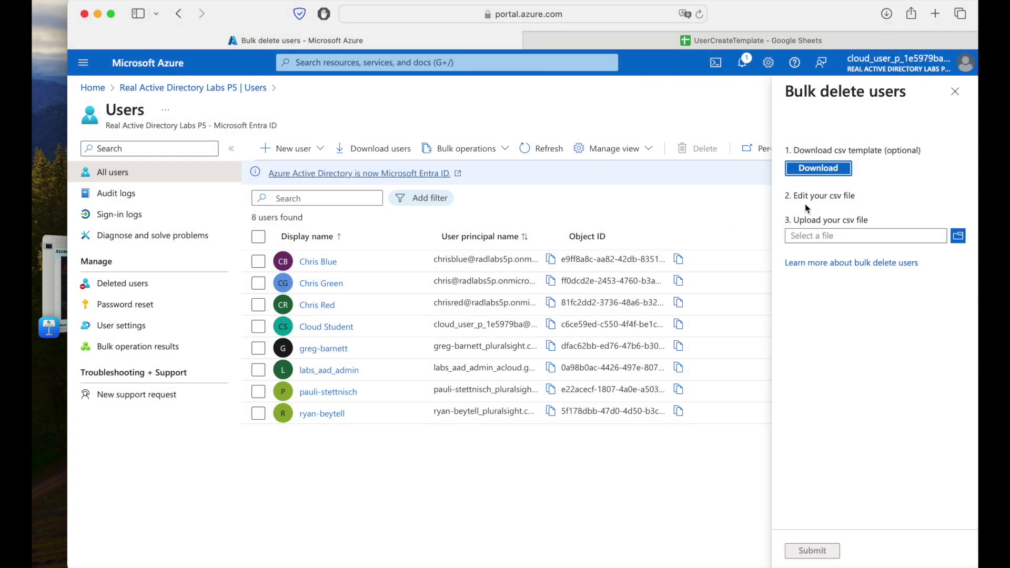
# - Switch to Google Sheets and open the recent UserDelete file
pyautogui.click(719, 38)
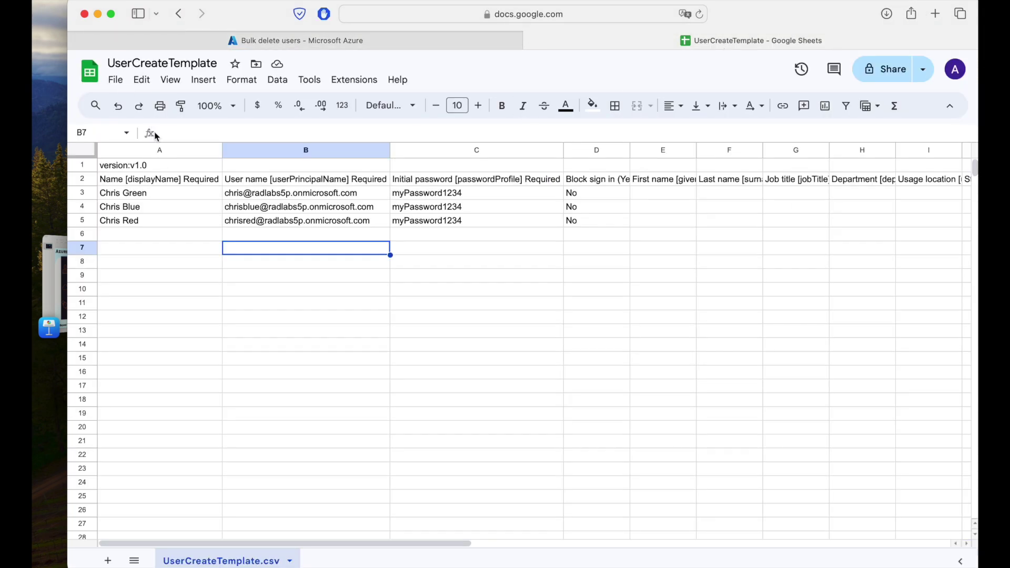
pyautogui.click(114, 79)
pyautogui.click(141, 125)
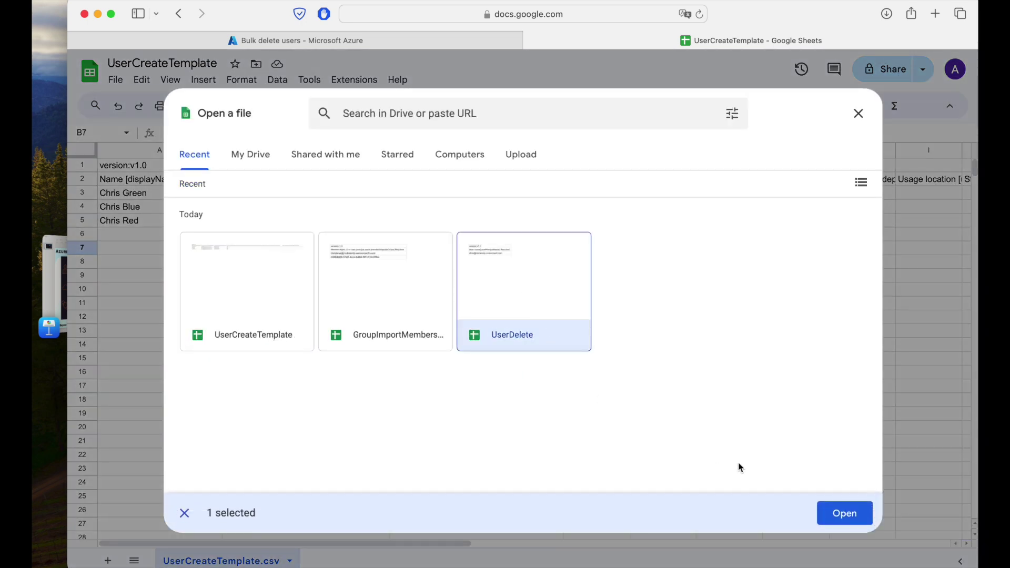
pyautogui.click(835, 514)
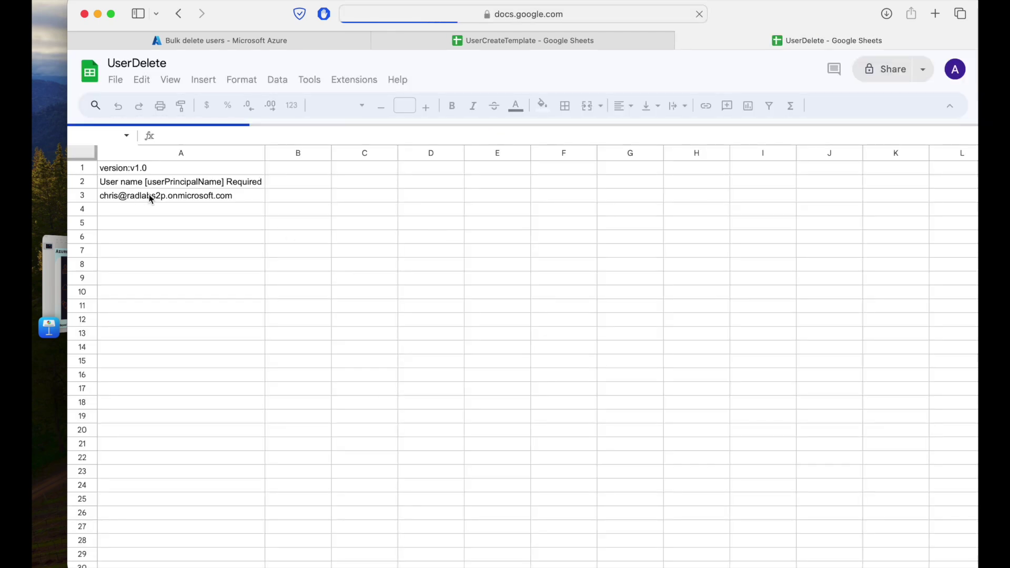
# - Select A3 in UserDelete, return to the Azure portal's users list and copy the second listed user's user principal name
pyautogui.click(153, 194)
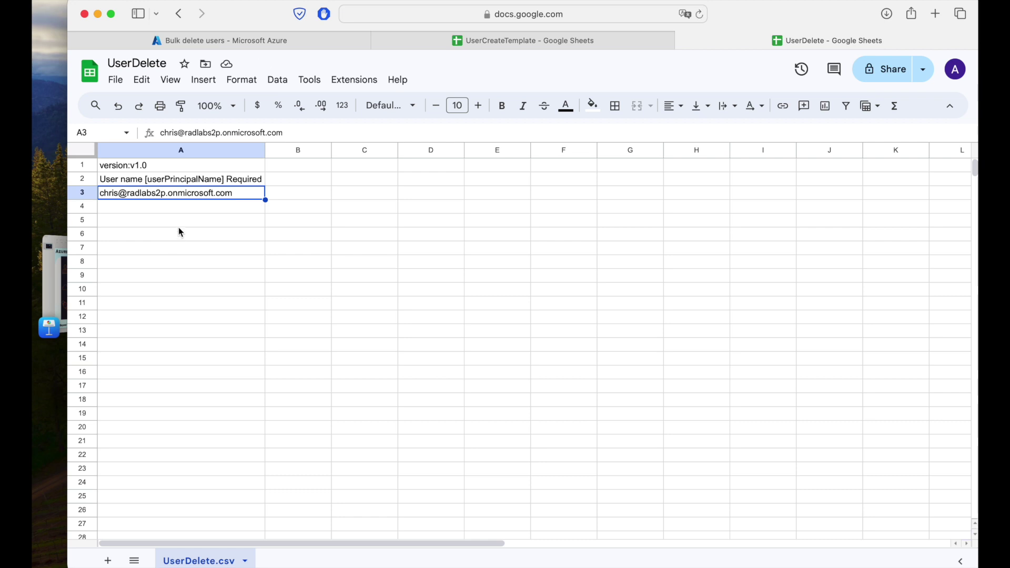
pyautogui.click(281, 45)
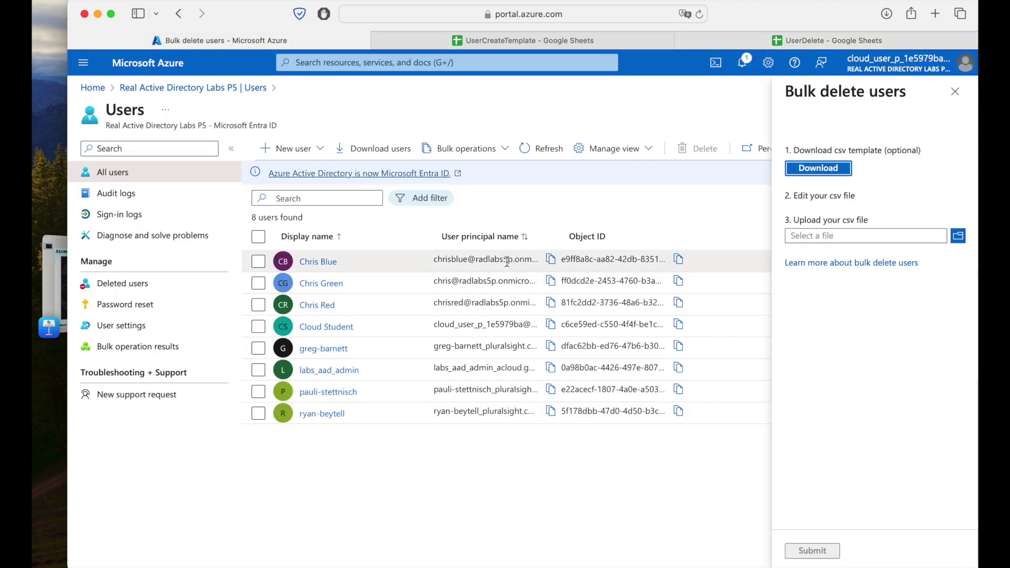
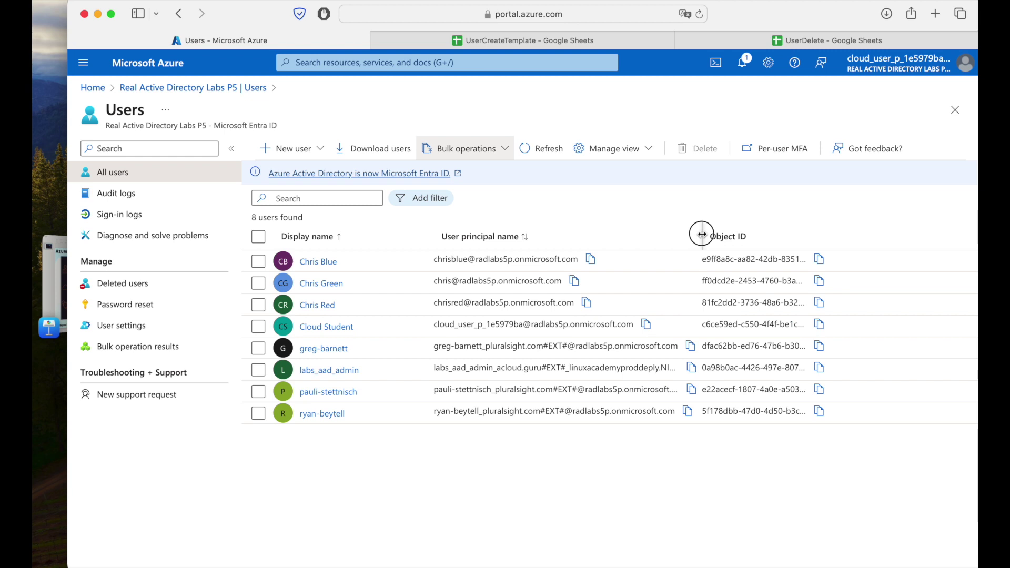
pyautogui.click(575, 282)
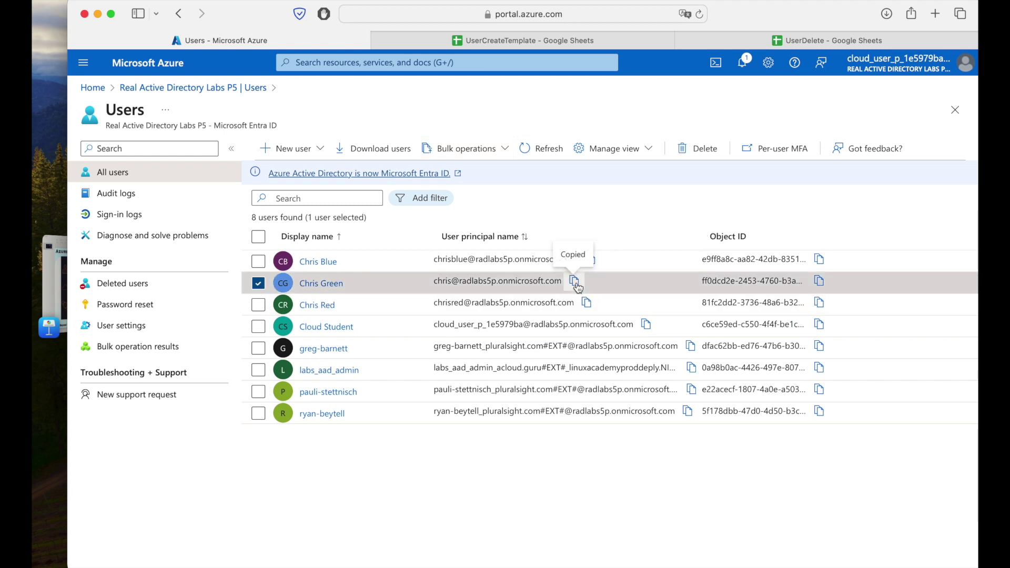
# - Switch to the UserDelete sheet in Google Sheets and replace A3 with the copied user principal name
pyautogui.click(818, 41)
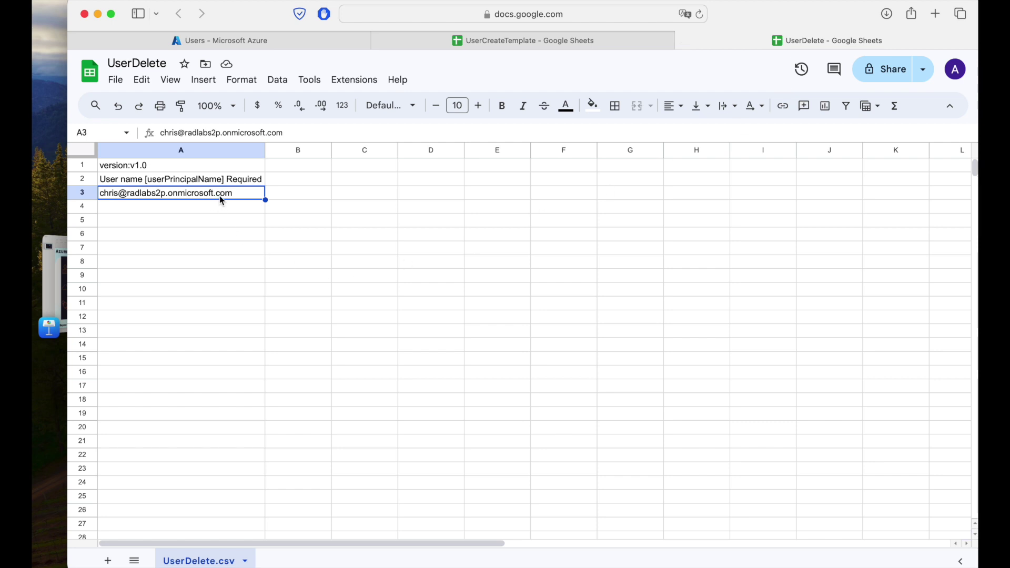
pyautogui.moveTo(221, 199)
pyautogui.press('super+v')
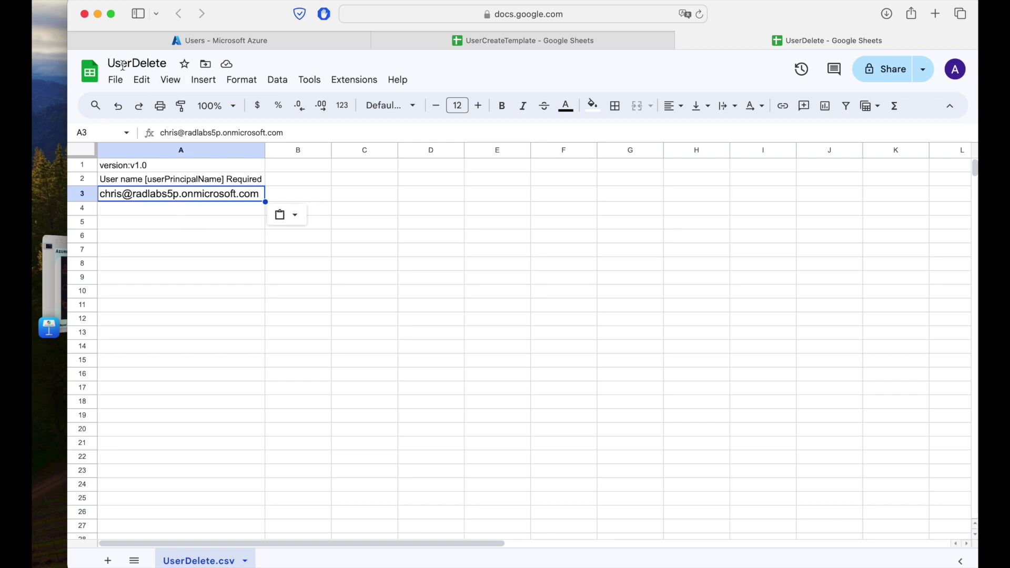
# - Download the UserDelete sheet in comma-separated format as "UserDelete - UserDelete.csv.csv" to the Desktop
pyautogui.click(115, 80)
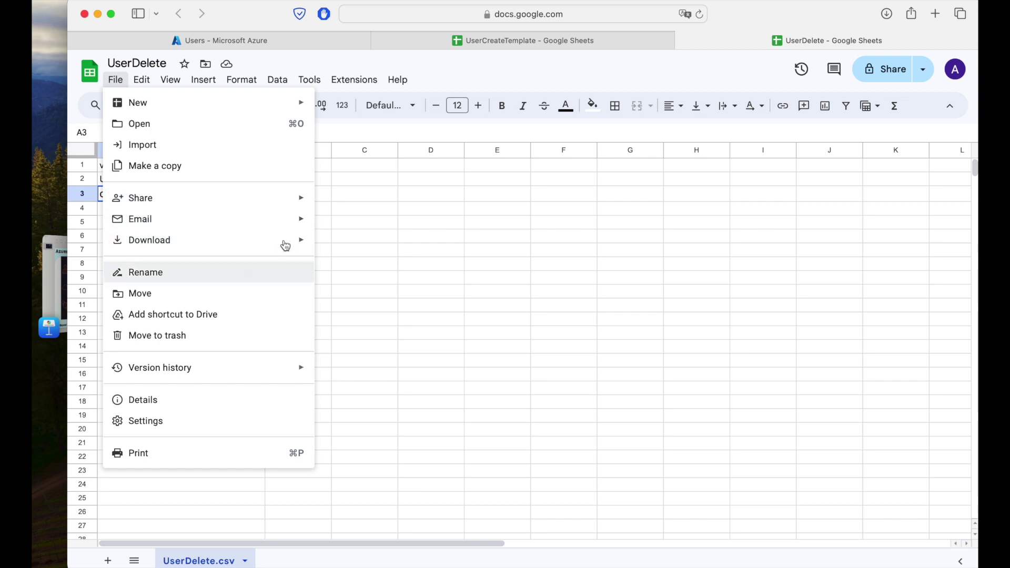
pyautogui.moveTo(287, 240)
pyautogui.click(384, 336)
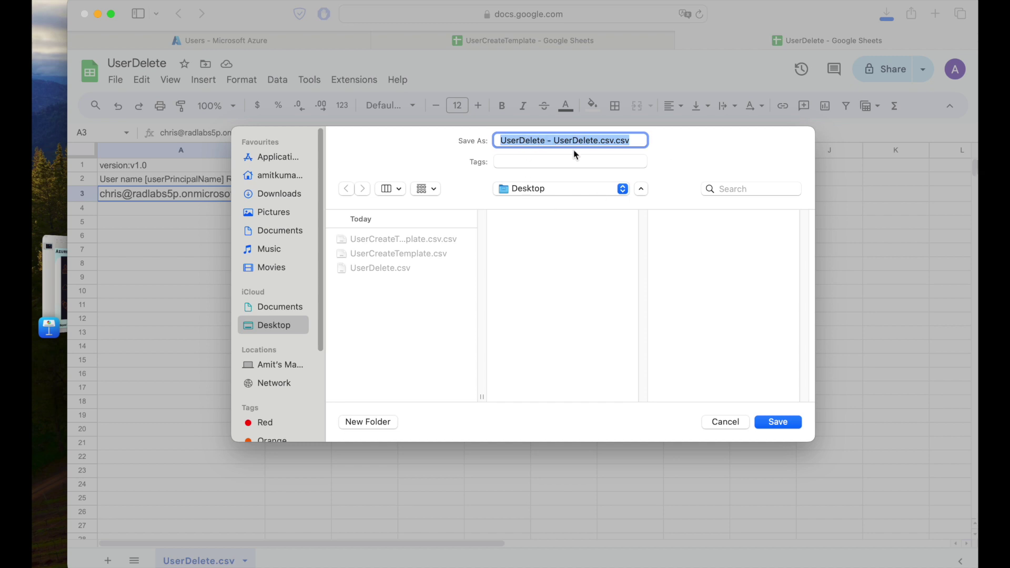
pyautogui.click(793, 424)
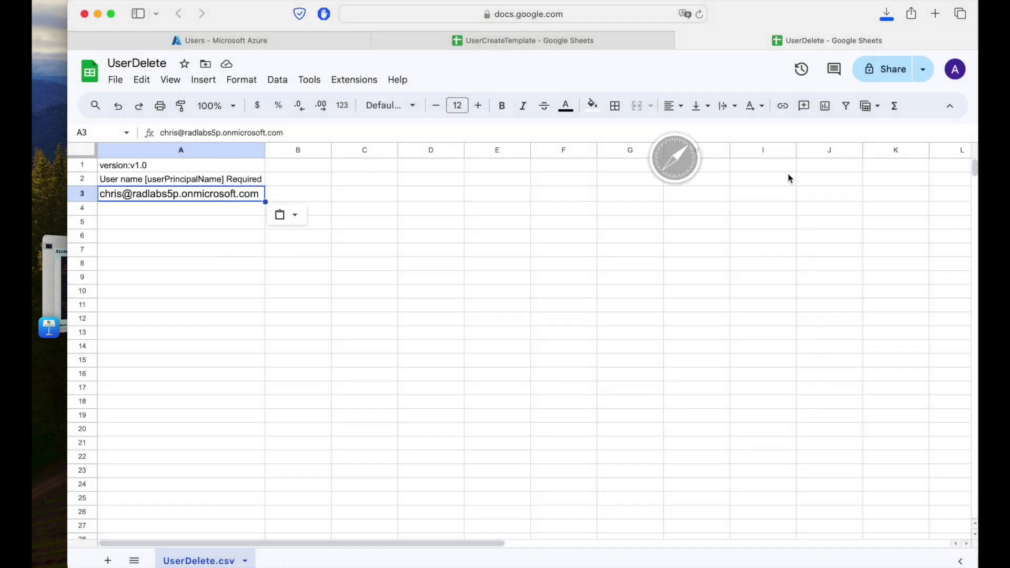
# - Return to the Azure portal, deselect the second listed user and start a bulk delete operation
pyautogui.click(315, 42)
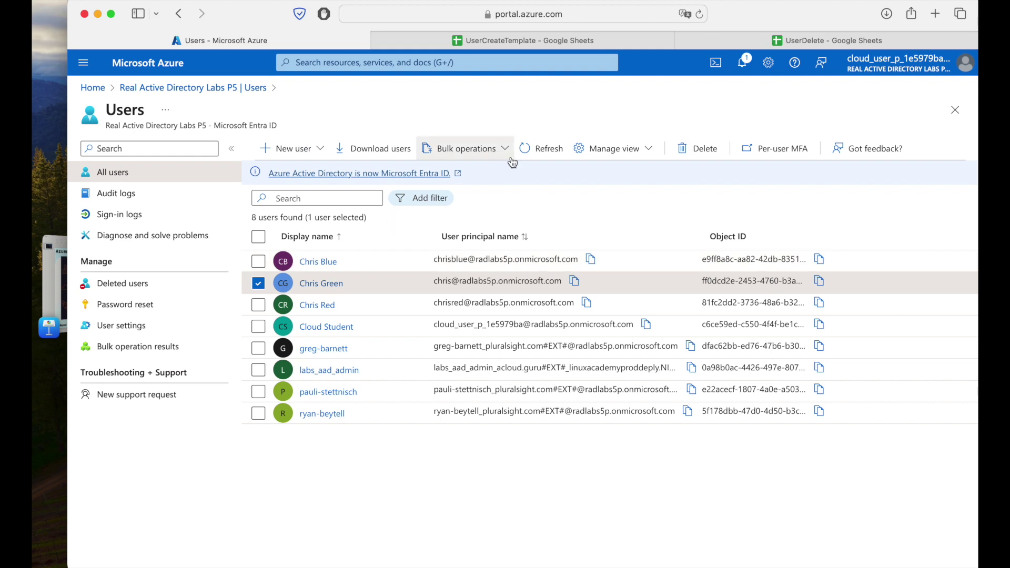
pyautogui.click(258, 283)
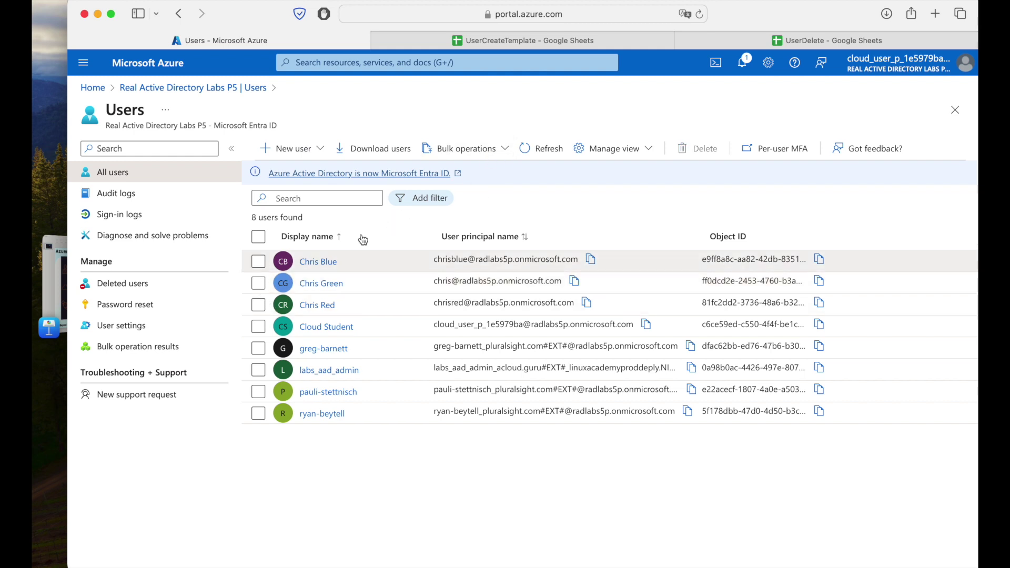
pyautogui.click(494, 146)
pyautogui.click(479, 223)
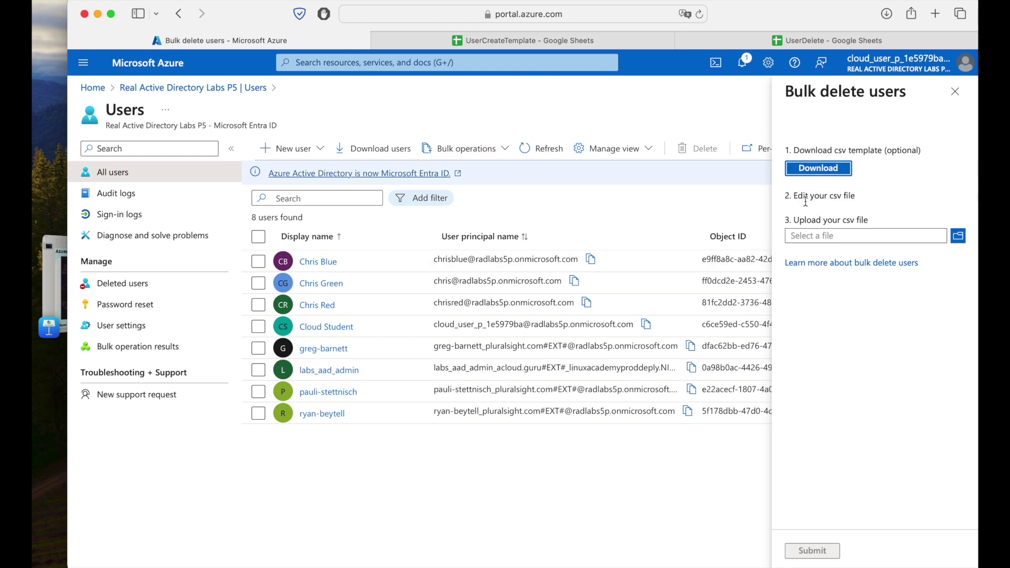
# - Upload "UserDelete - UserDelete.csv.csv" from the Desktop, confirm the deletion with Yes and submit the bulk delete
pyautogui.click(959, 236)
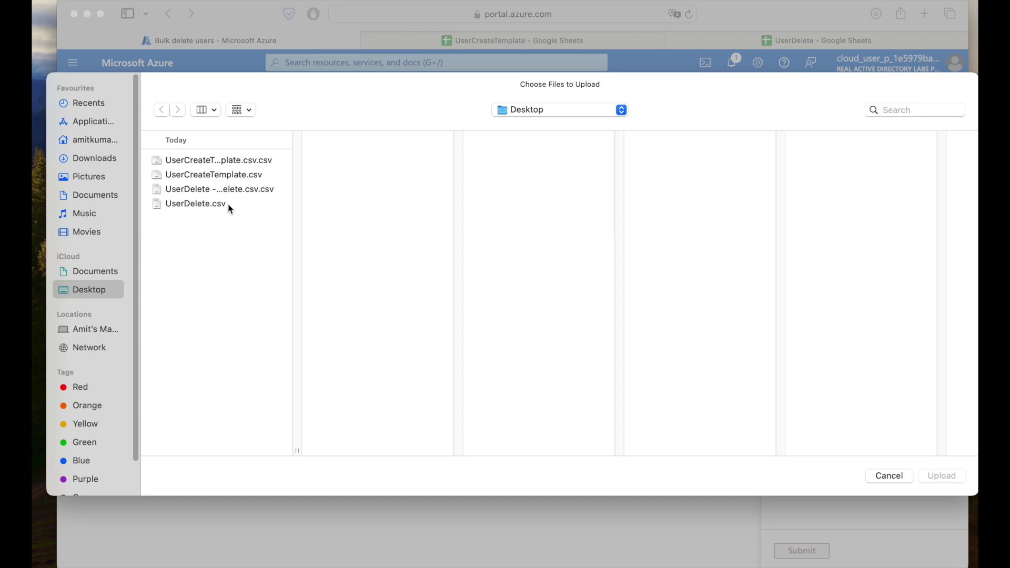
pyautogui.click(229, 191)
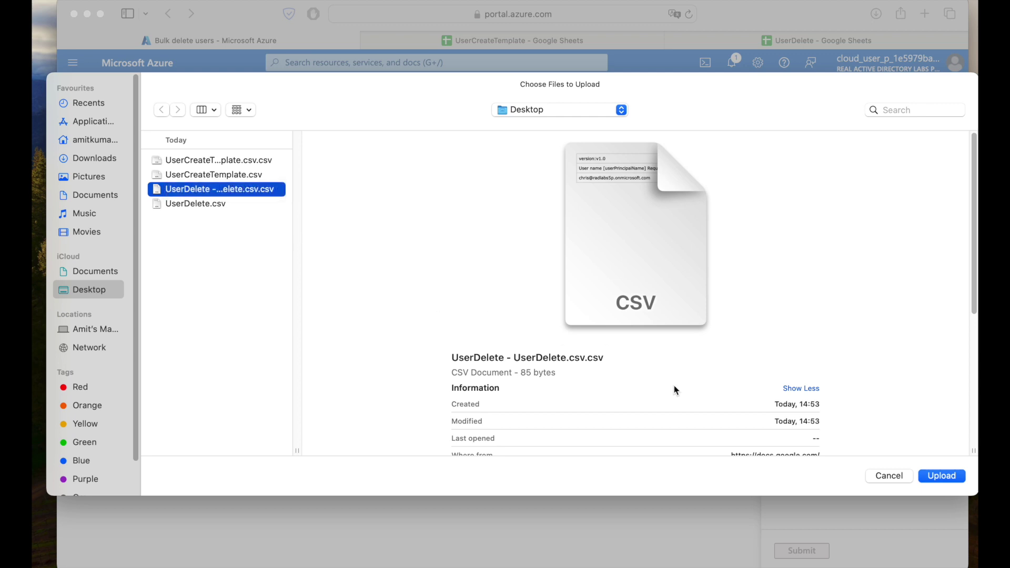
pyautogui.click(952, 475)
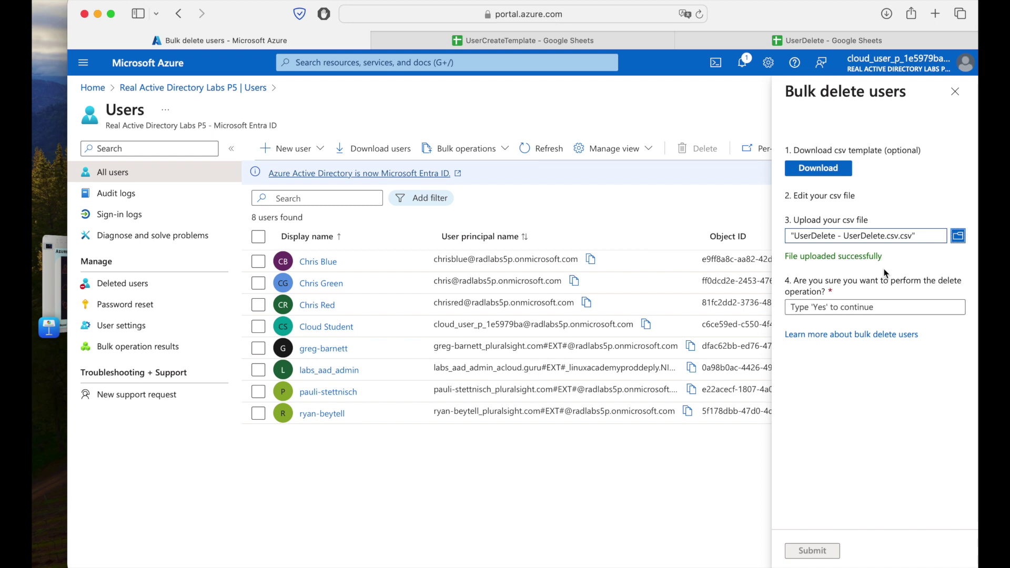
pyautogui.click(879, 306)
pyautogui.write('Yes')
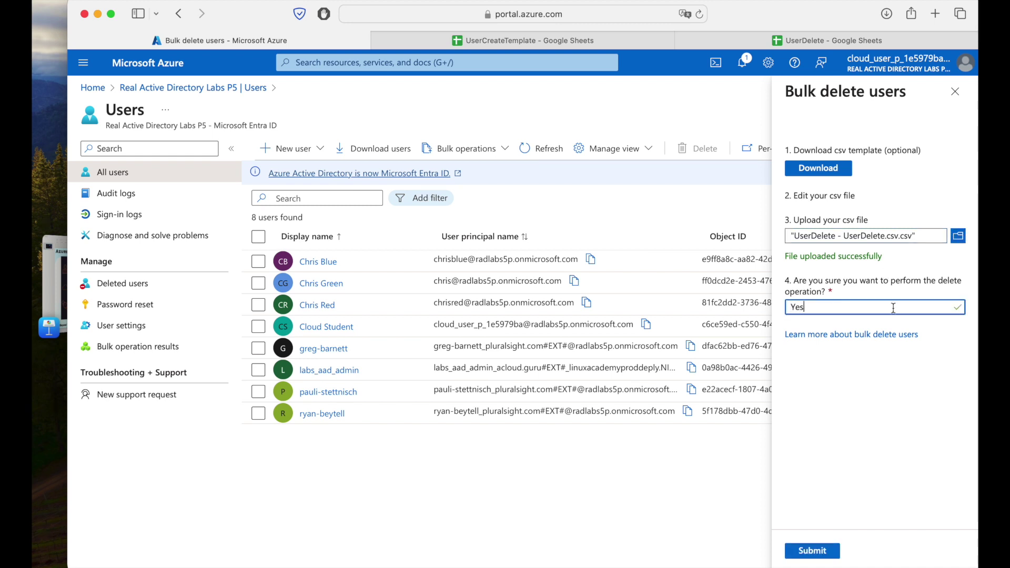
pyautogui.click(824, 551)
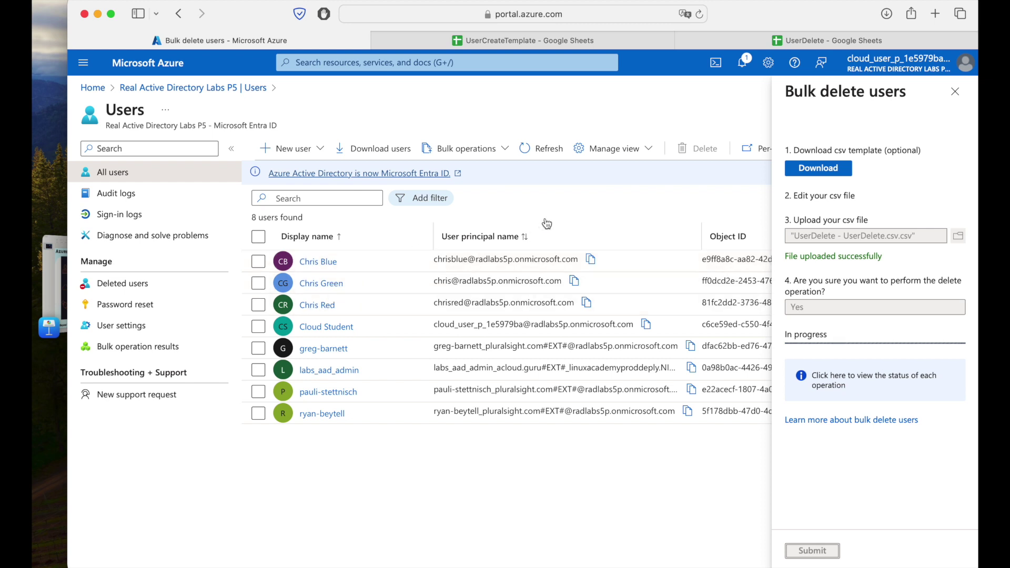
# - Refresh the users list to check the deletion, and close the bulk delete pane and its notification
pyautogui.click(542, 152)
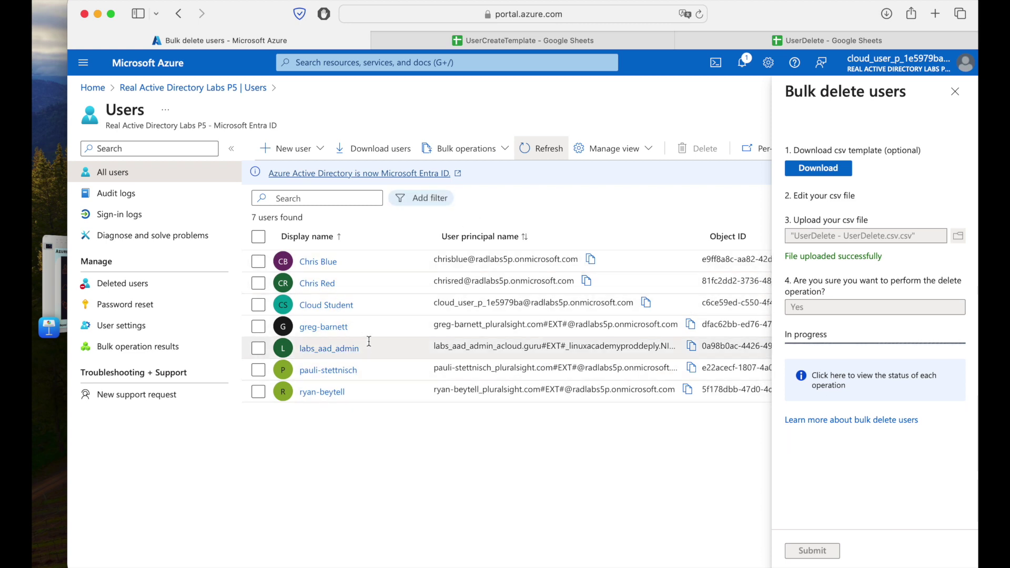
pyautogui.click(955, 92)
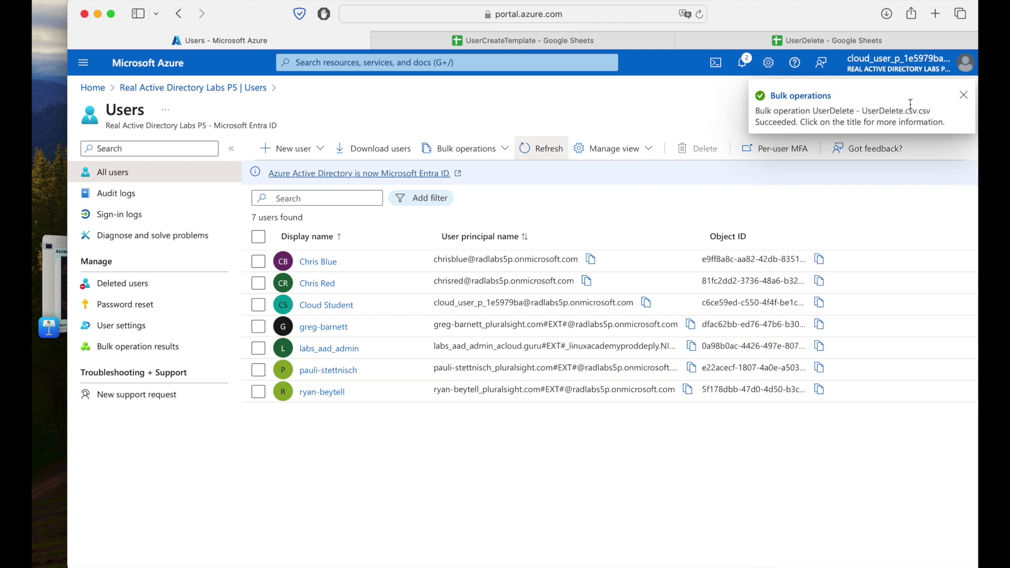
pyautogui.click(963, 100)
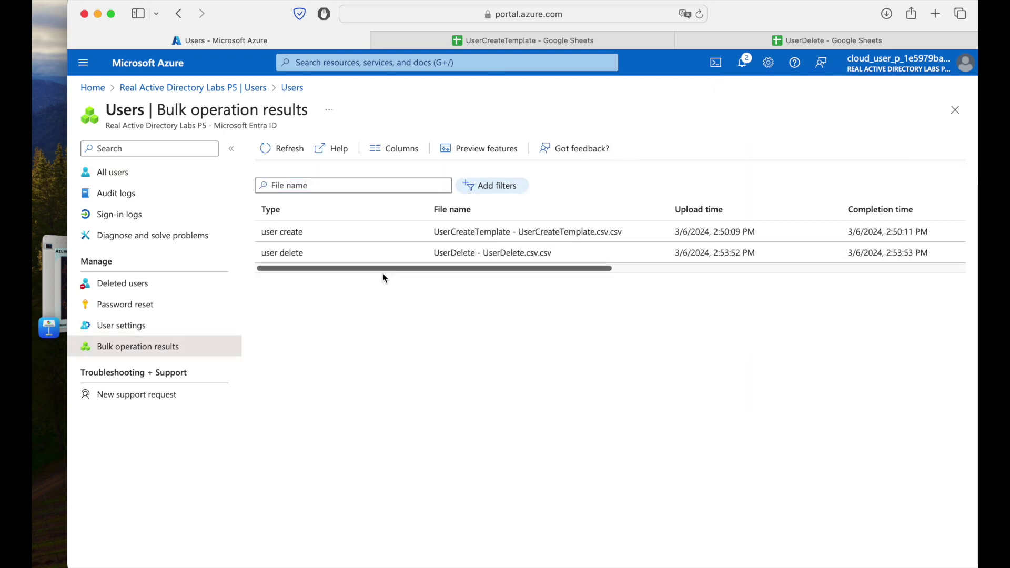
# - Check the details of the user delete operation in the bulk operation results and return to the tenant's users
pyautogui.moveTo(384, 271); pyautogui.dragTo(768, 266)
pyautogui.click(682, 258)
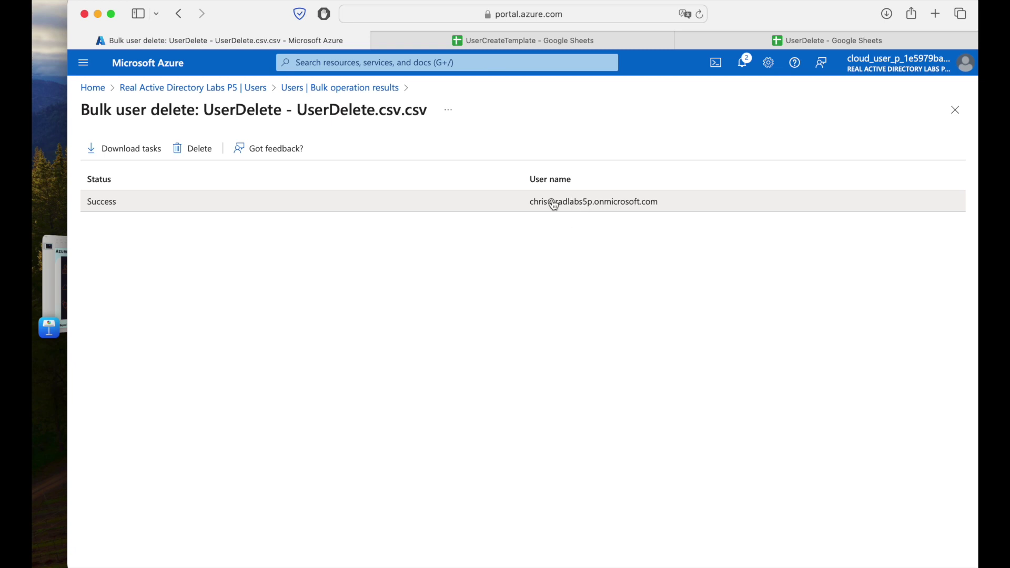
pyautogui.click(257, 88)
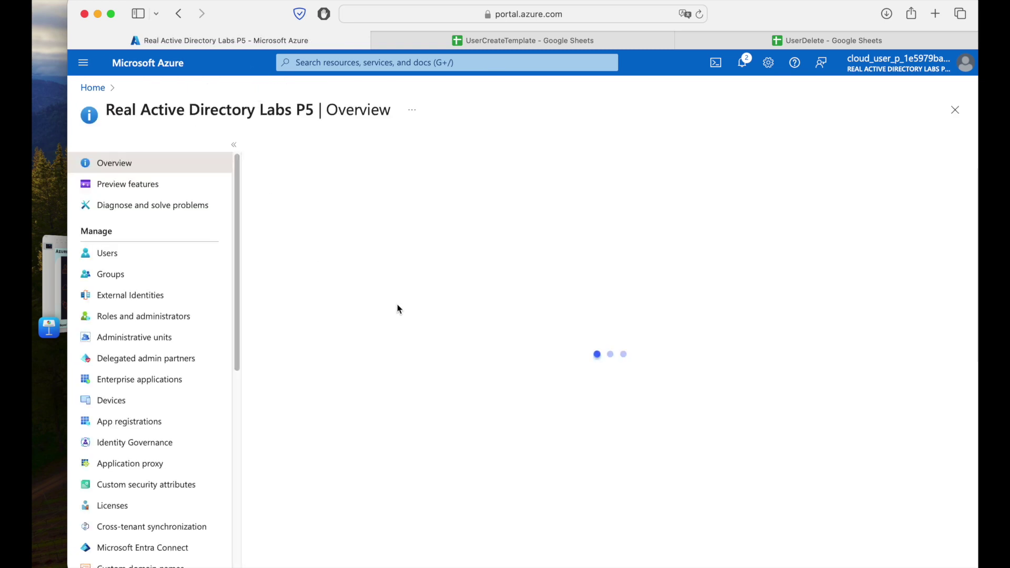
pyautogui.click(115, 253)
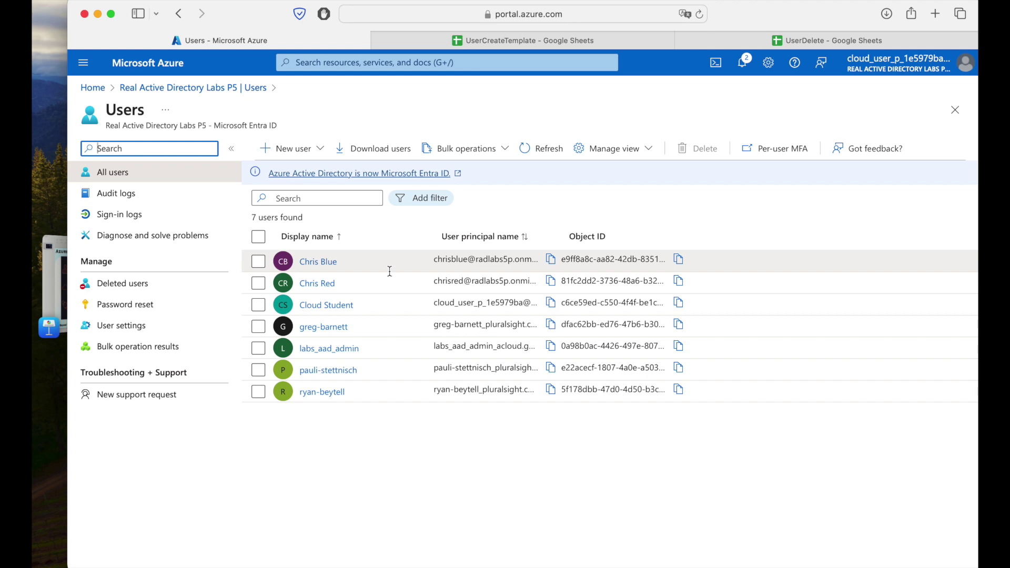
# - Create a Security group named newtestgroup in the tenant's groups, leaving the description empty
pyautogui.click(217, 88)
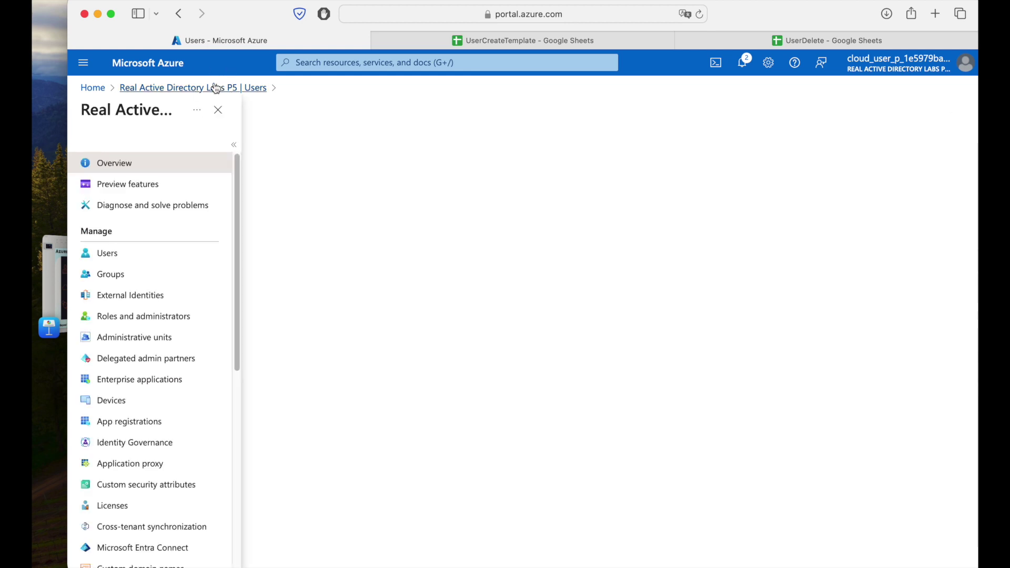
pyautogui.click(122, 276)
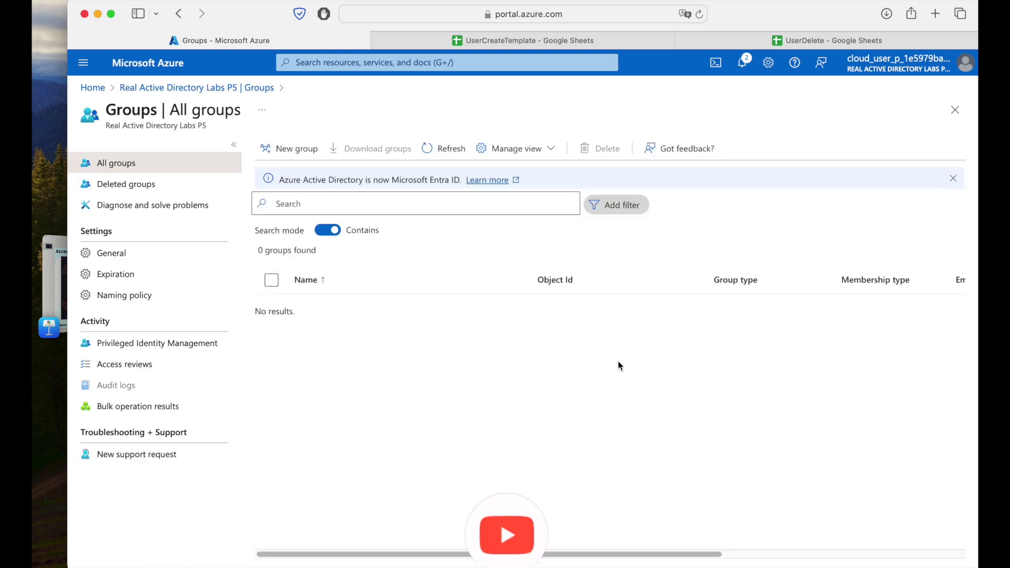
pyautogui.click(298, 157)
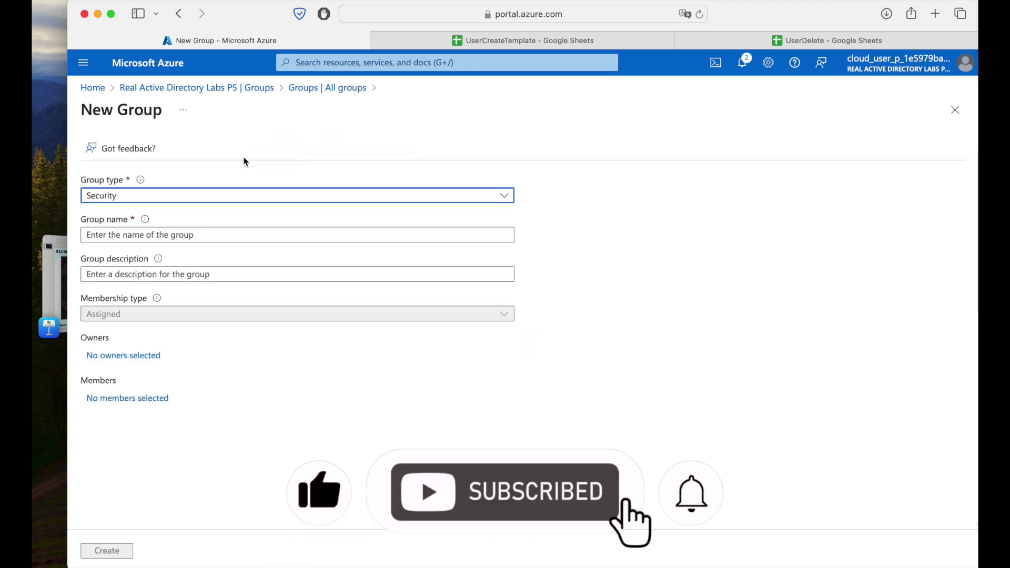
pyautogui.click(241, 234)
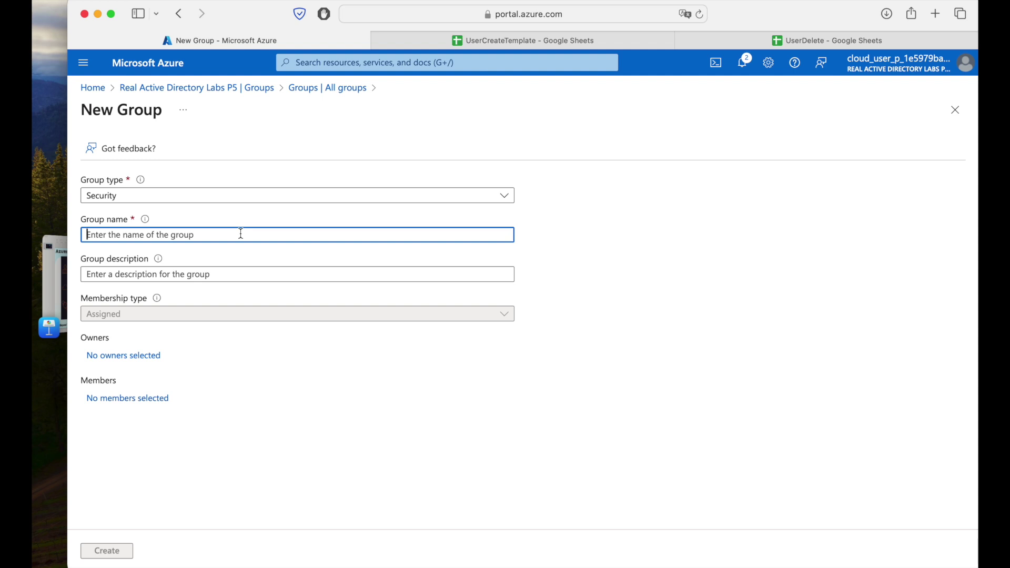
pyautogui.write('newtestgroup')
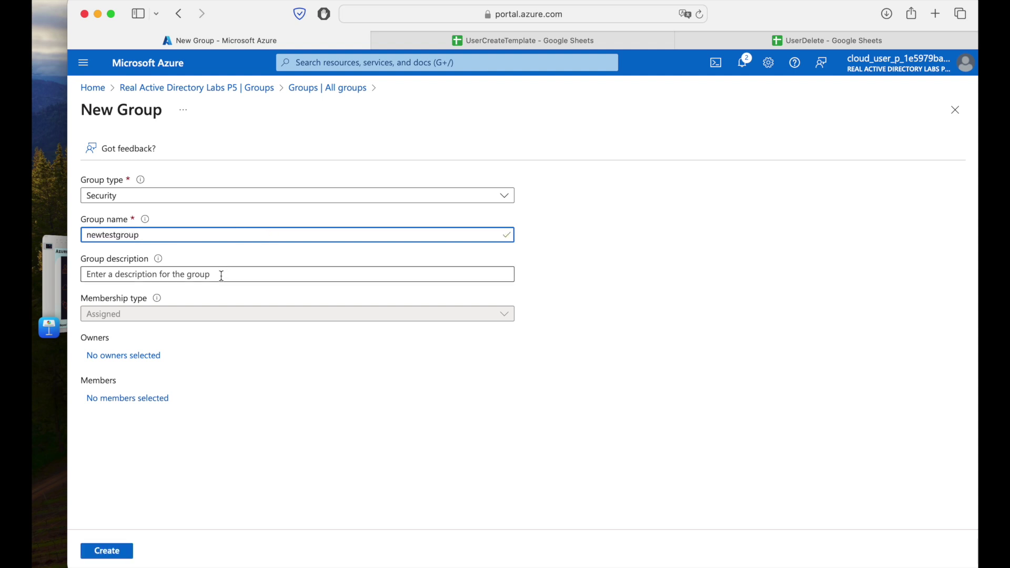
pyautogui.click(221, 274)
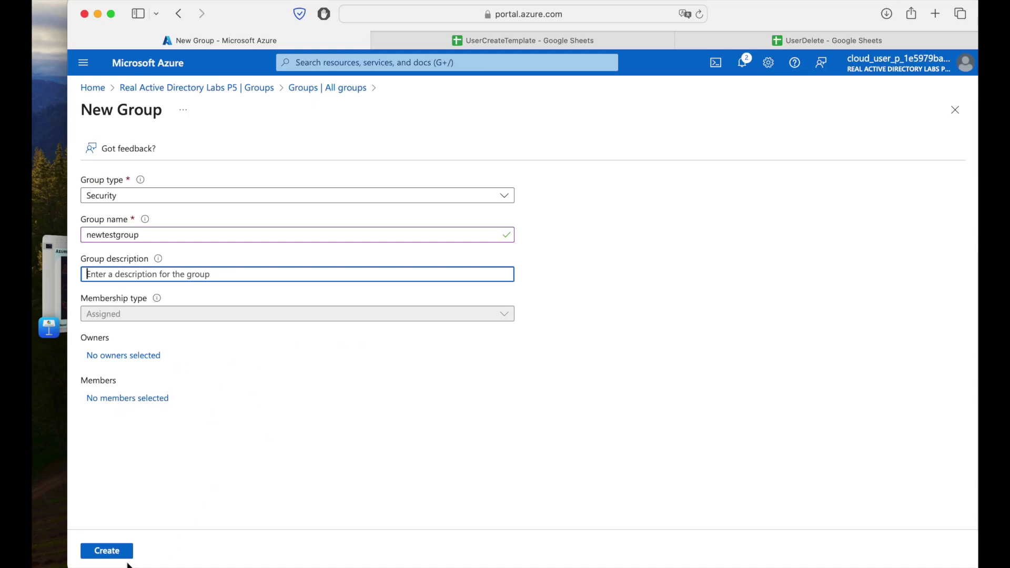
pyautogui.click(110, 551)
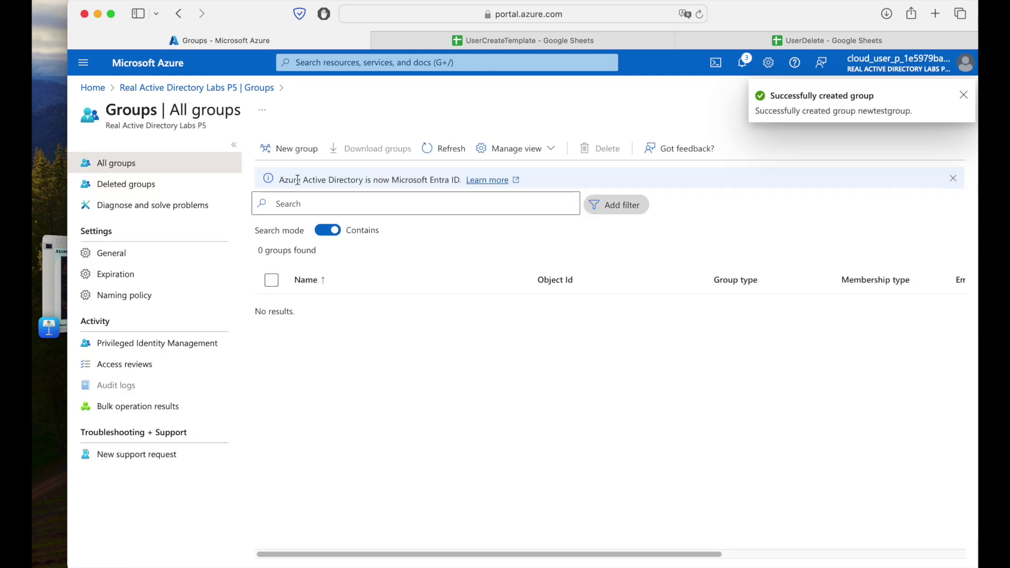
# - Refresh the groups list and open the members of newtestgroup
pyautogui.click(443, 153)
pyautogui.click(443, 153)
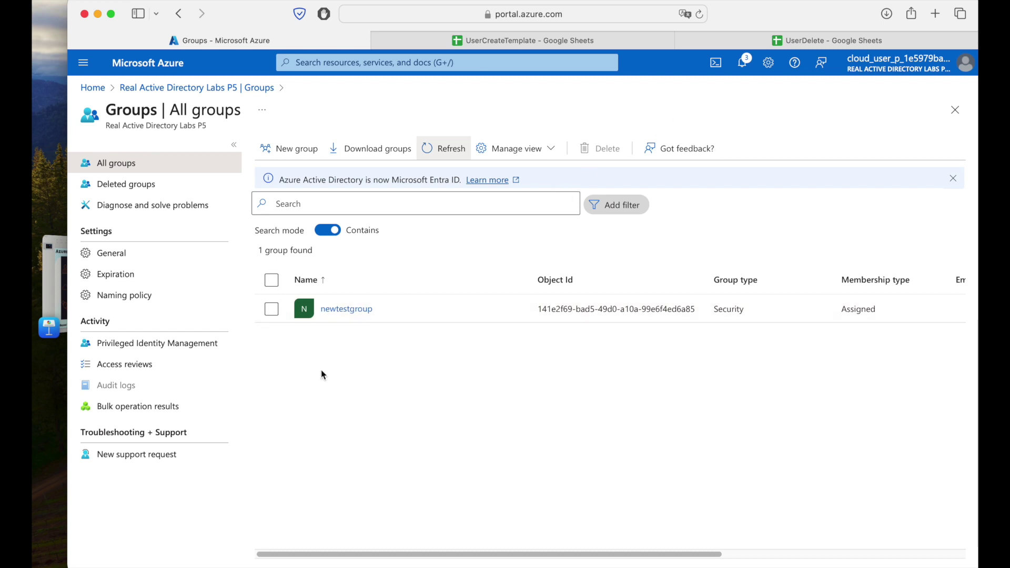
pyautogui.click(341, 312)
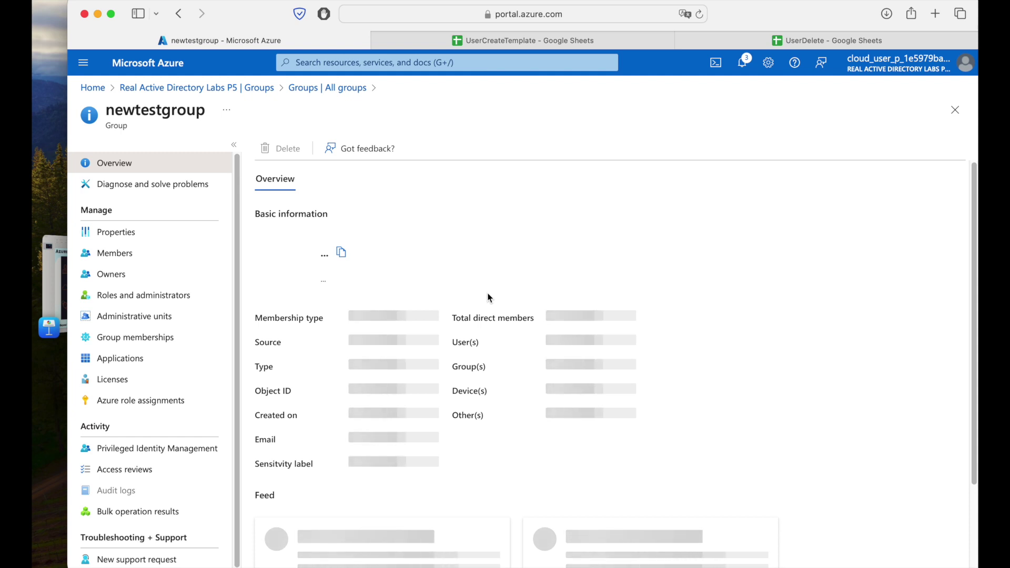
pyautogui.click(129, 257)
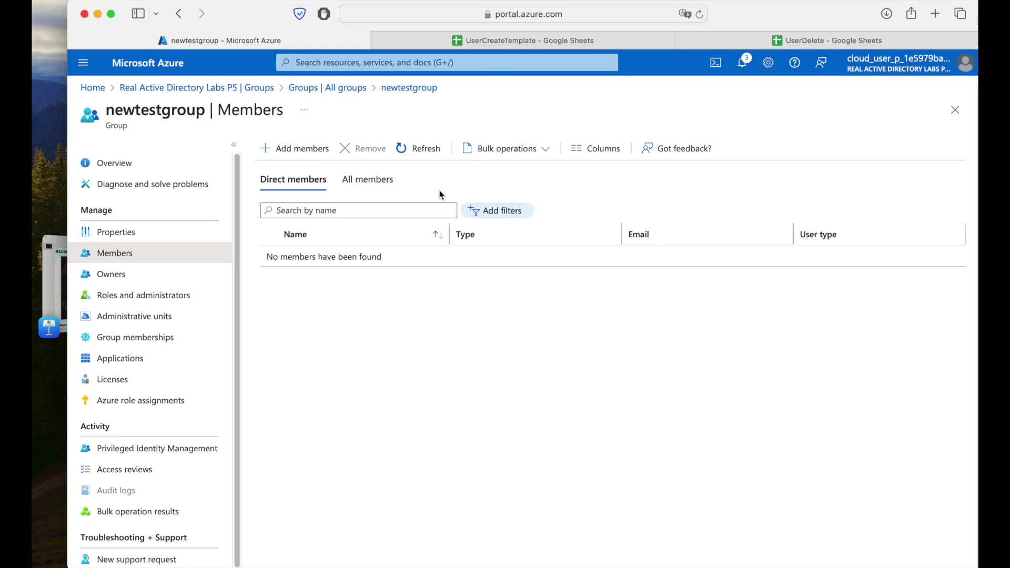
# - Start a bulk import of members for newtestgroup and save its template as GroupImportMembersTemplate.csv on the Desktop
pyautogui.click(546, 149)
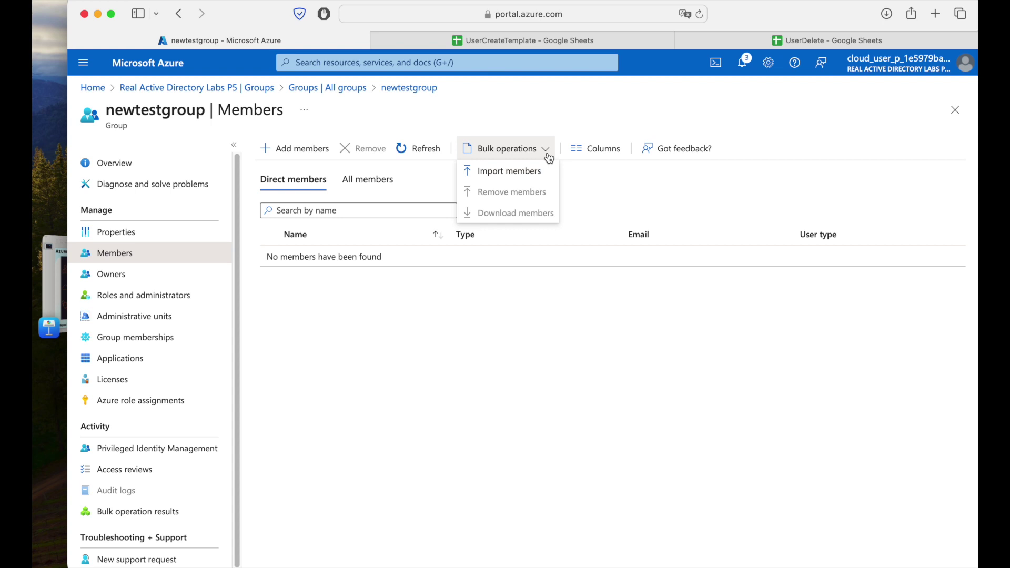
pyautogui.click(494, 172)
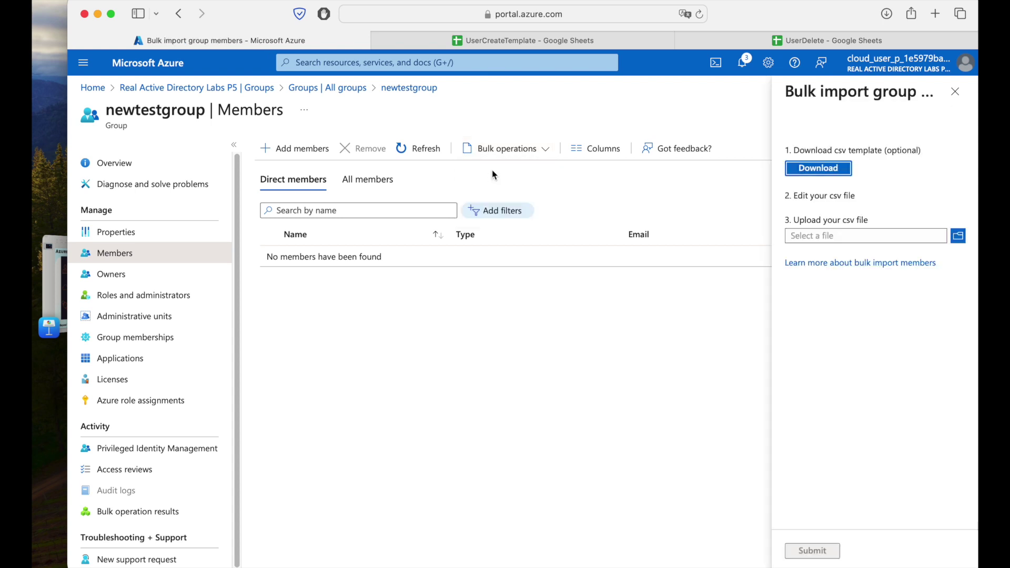
pyautogui.click(830, 177)
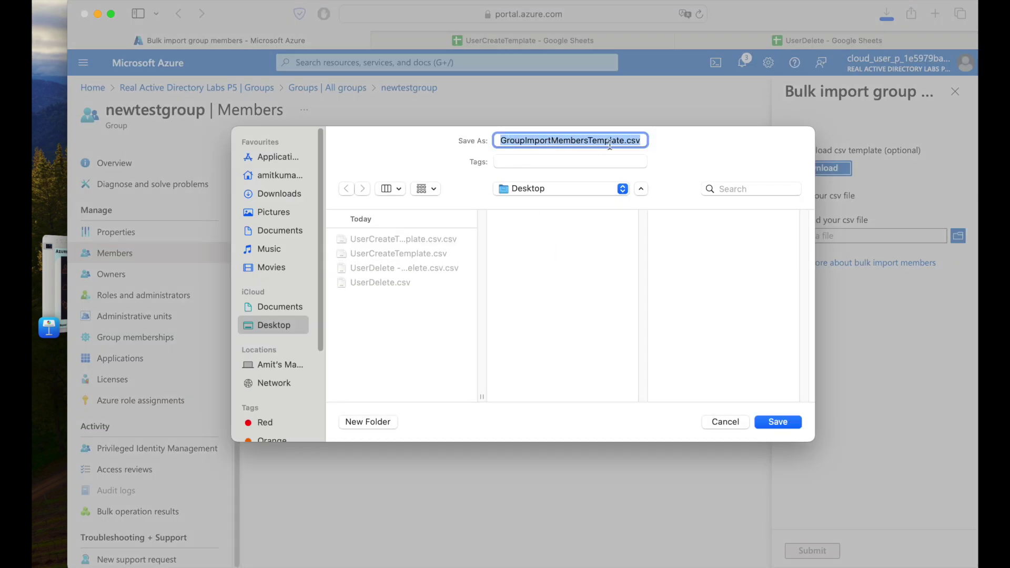
pyautogui.click(779, 422)
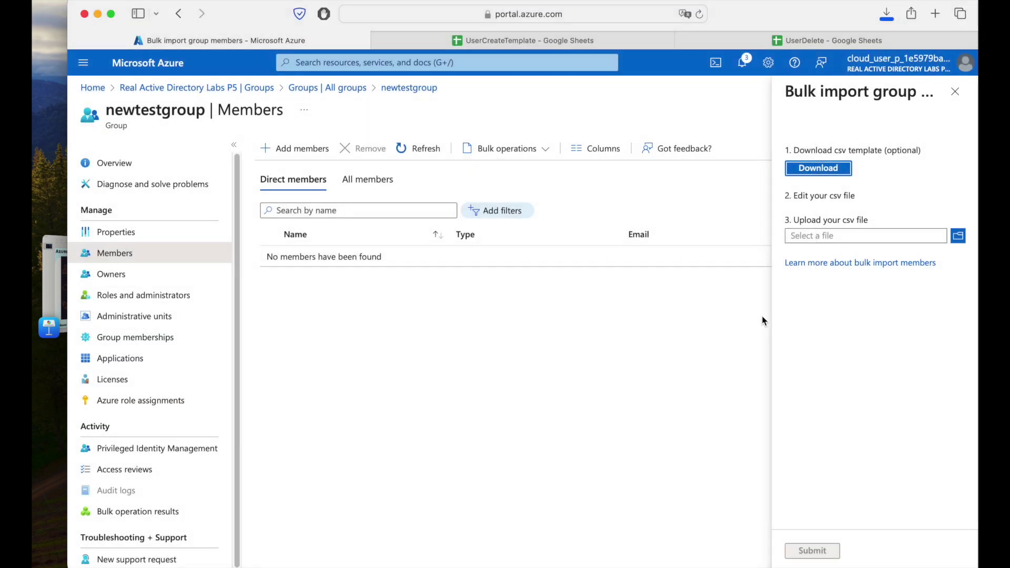
# - Switch to Google Sheets, open the GroupImportMembersTemplate spreadsheet and review its header and the sample member entries in A3:A4
pyautogui.click(737, 40)
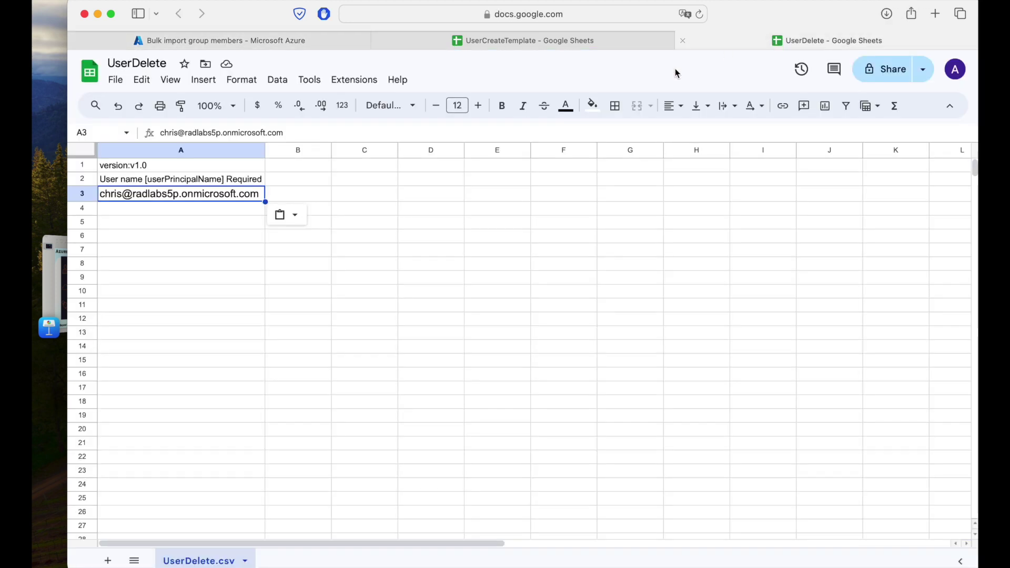
pyautogui.click(116, 80)
pyautogui.click(139, 127)
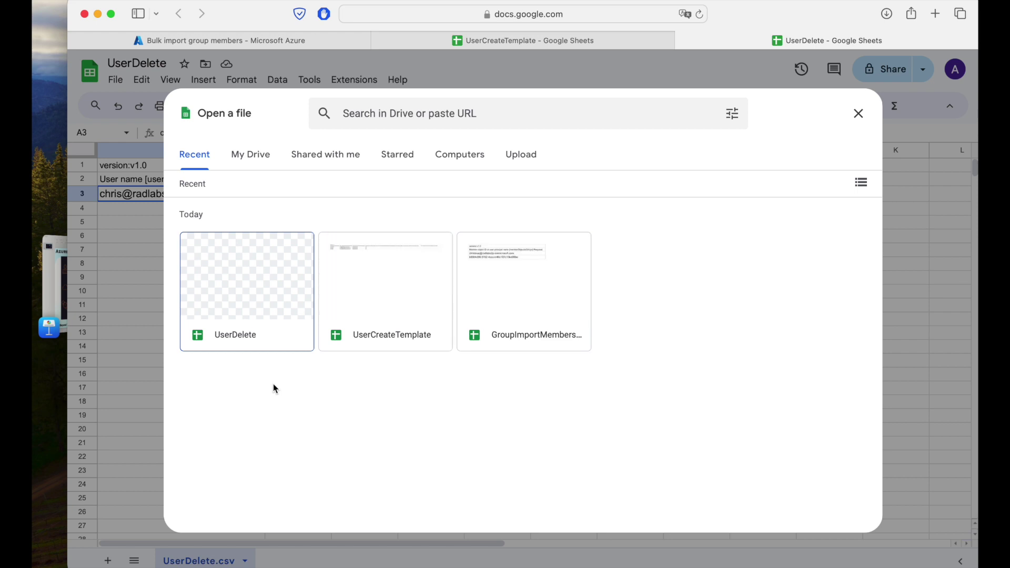
pyautogui.click(532, 303)
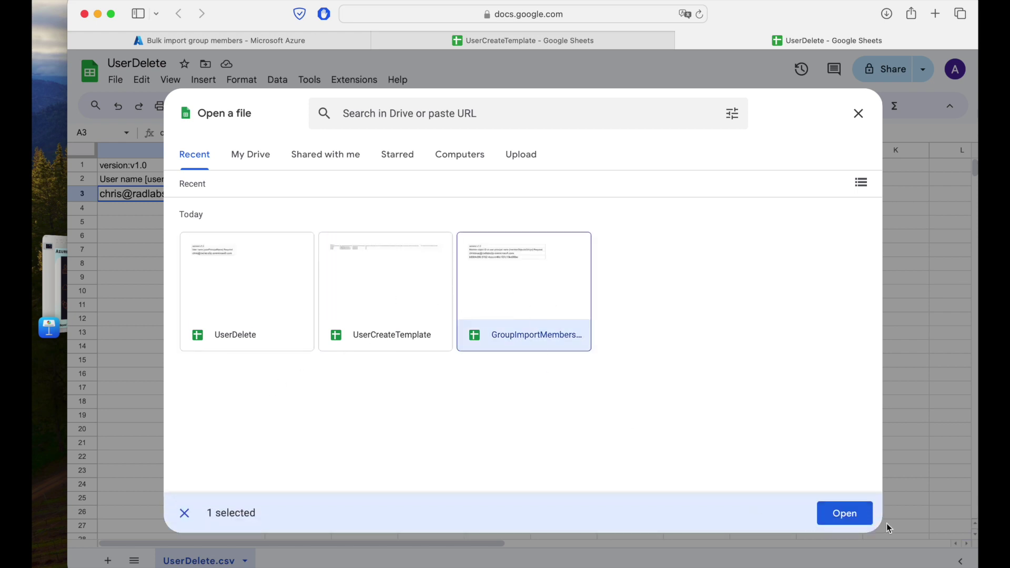
pyautogui.click(865, 515)
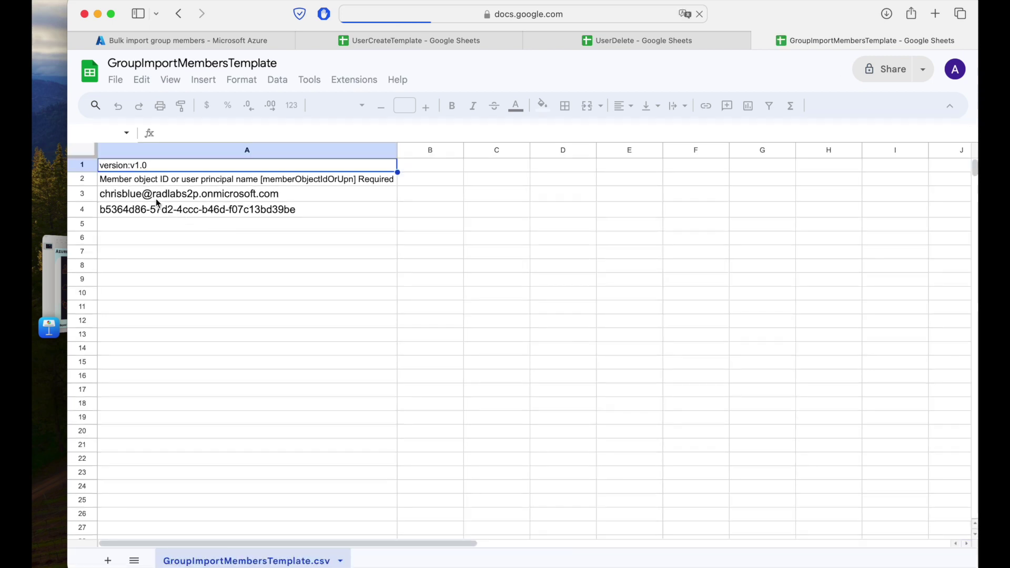
pyautogui.click(244, 207)
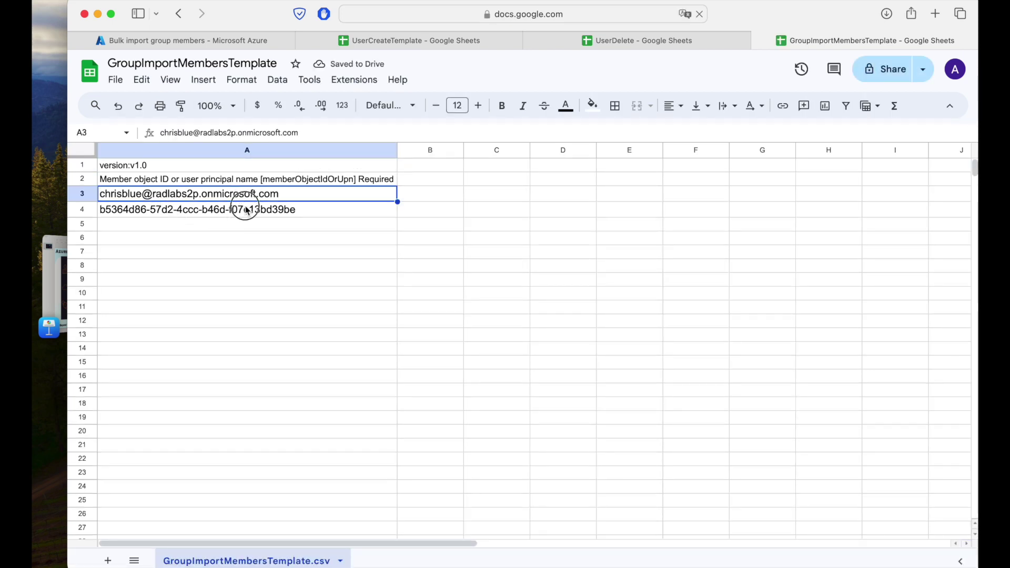
pyautogui.moveTo(248, 194); pyautogui.dragTo(246, 212)
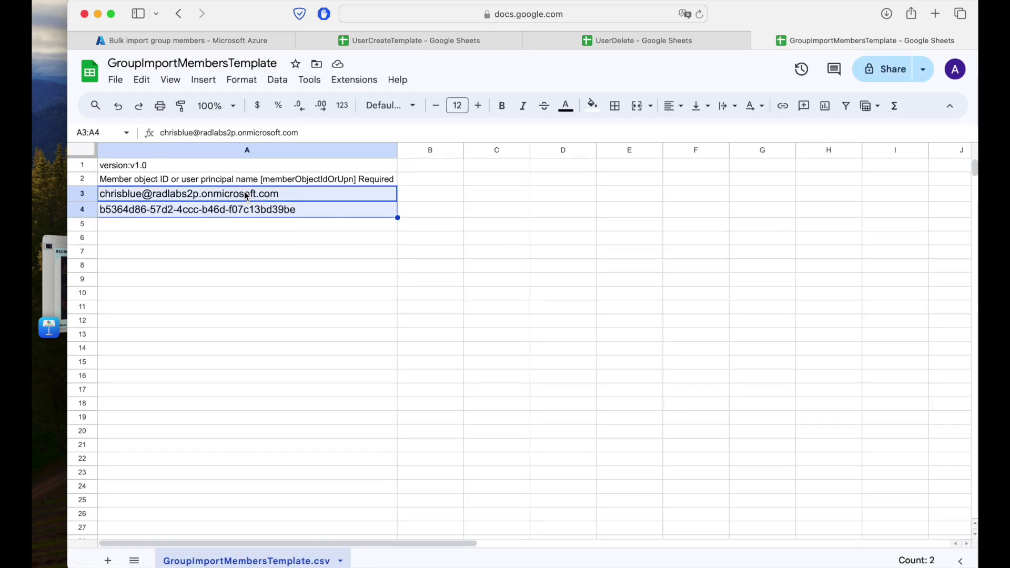
pyautogui.click(234, 253)
pyautogui.click(216, 179)
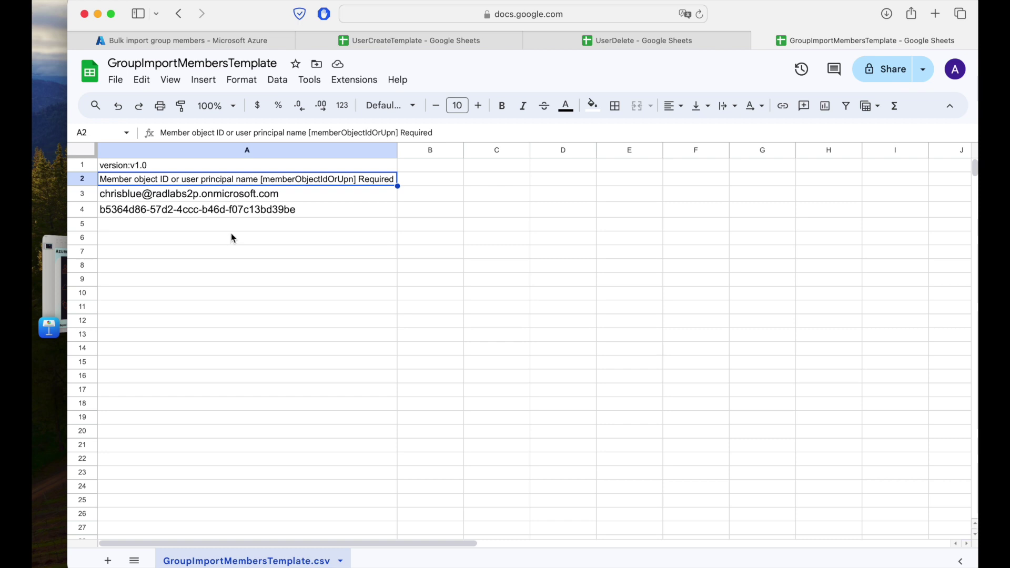
pyautogui.press('Down')
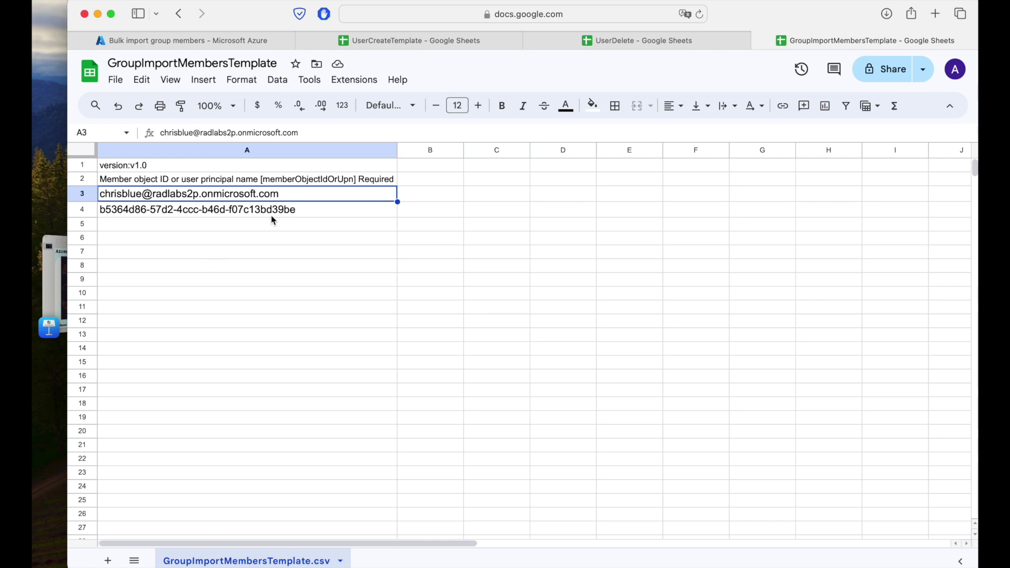
pyautogui.click(281, 213)
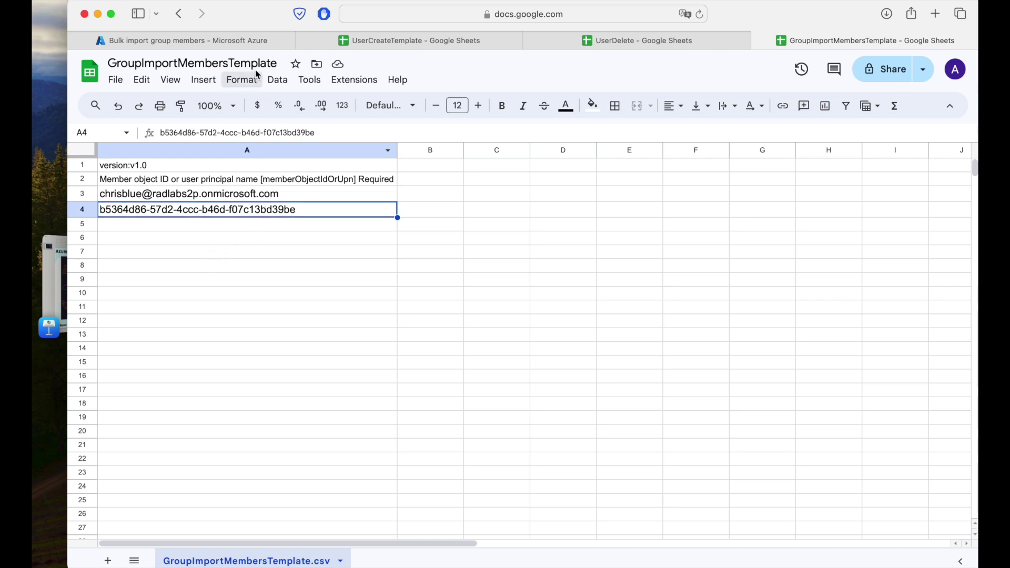
# - Return to the Azure portal, open the tenant's users and widen the User principal name and Object ID columns to show full values
pyautogui.click(243, 38)
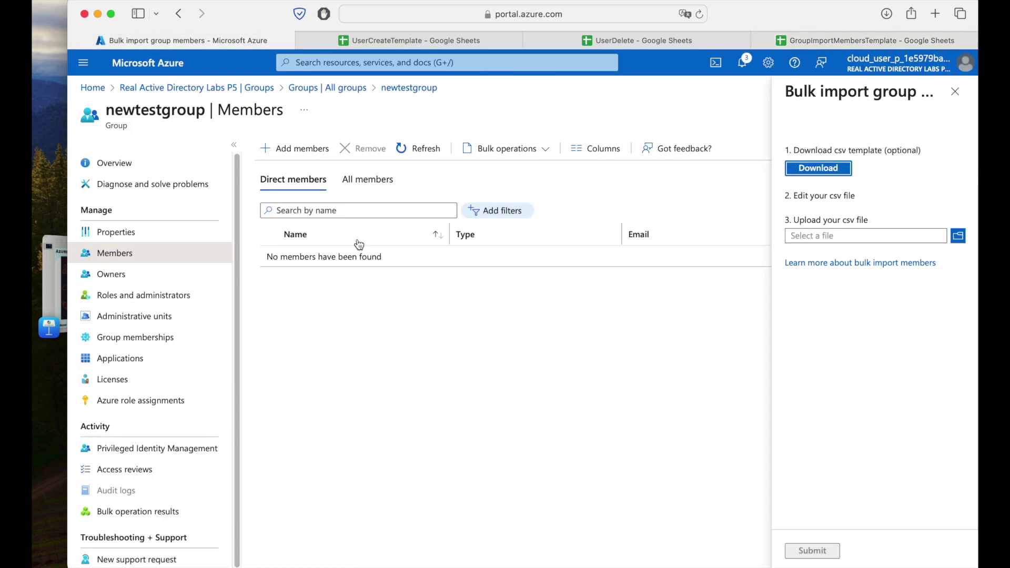
pyautogui.click(229, 89)
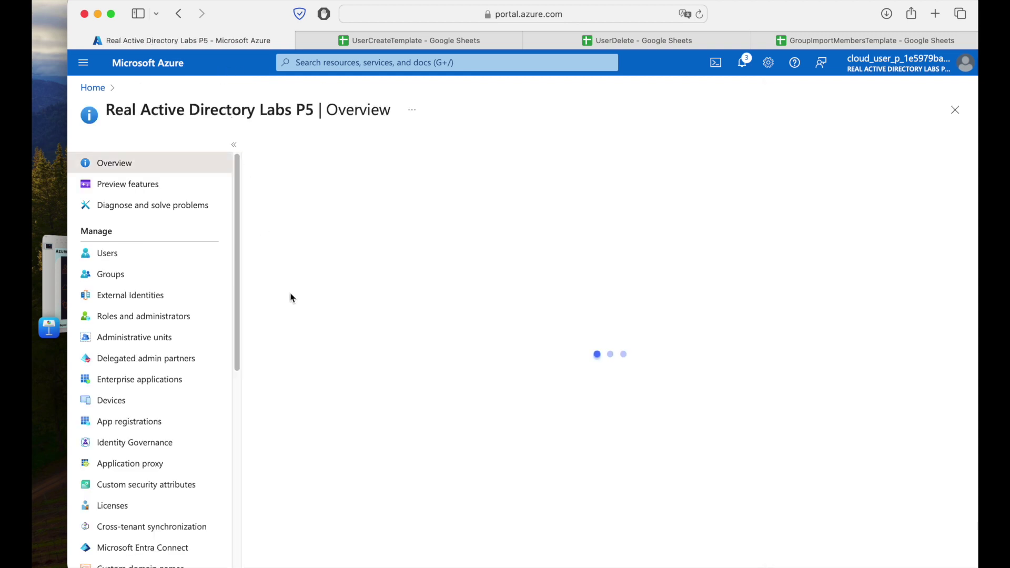
pyautogui.click(108, 253)
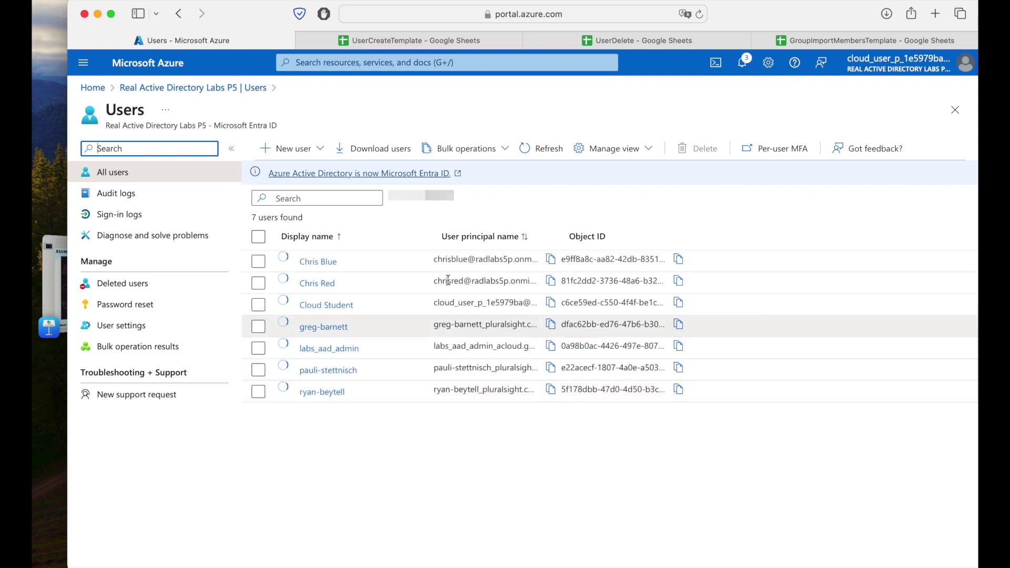
pyautogui.moveTo(559, 237); pyautogui.dragTo(672, 231)
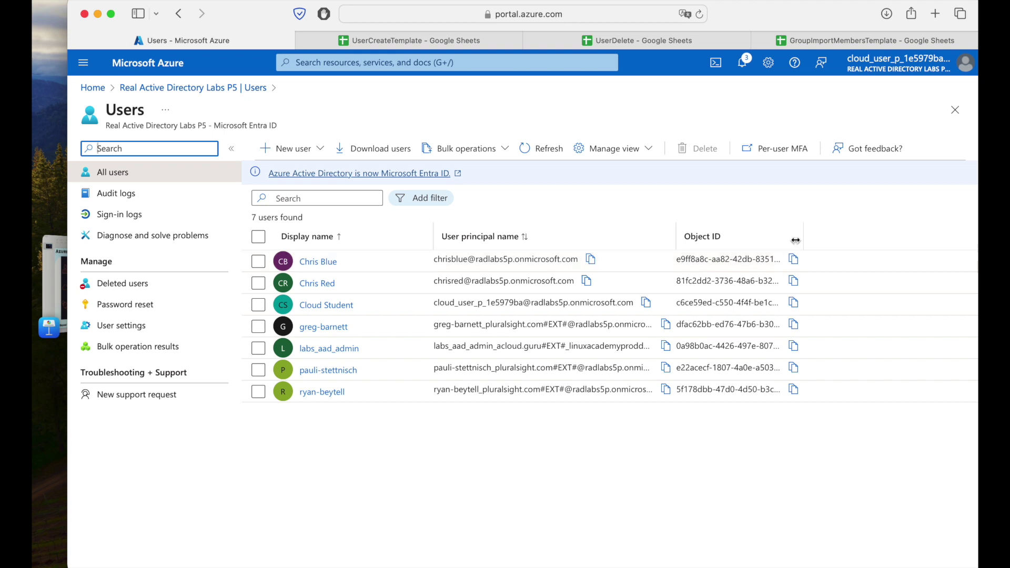
pyautogui.moveTo(796, 237); pyautogui.dragTo(923, 234)
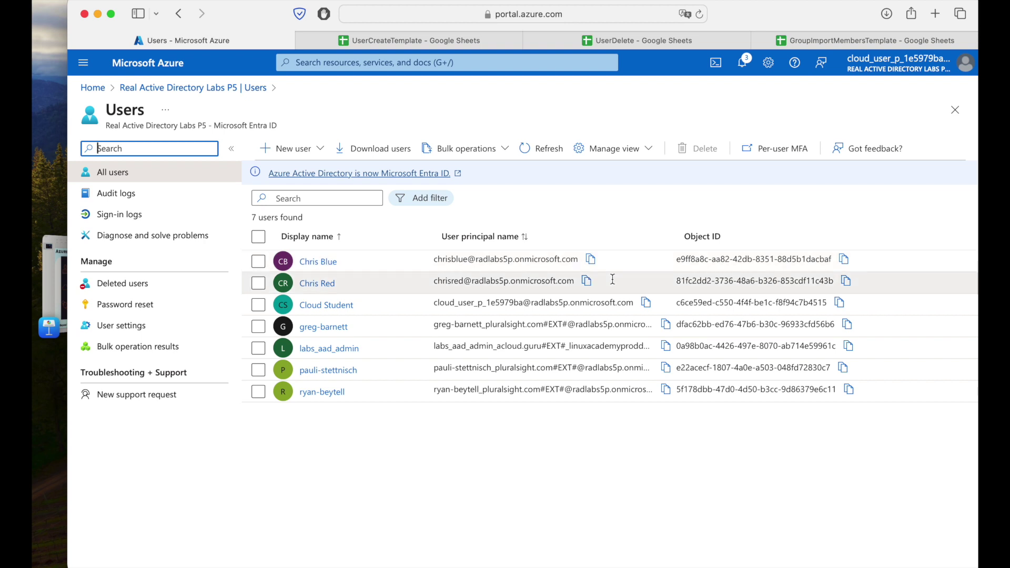
# - Copy the first listed user's principal name into cell A3 of GroupImportMembersTemplate, replacing the sample entry
pyautogui.click(590, 262)
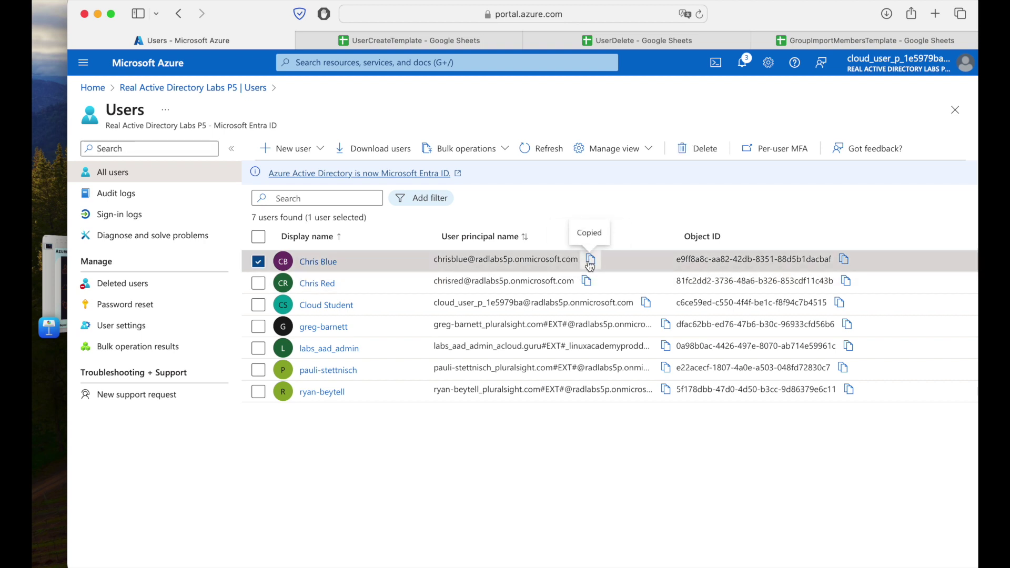
pyautogui.click(856, 42)
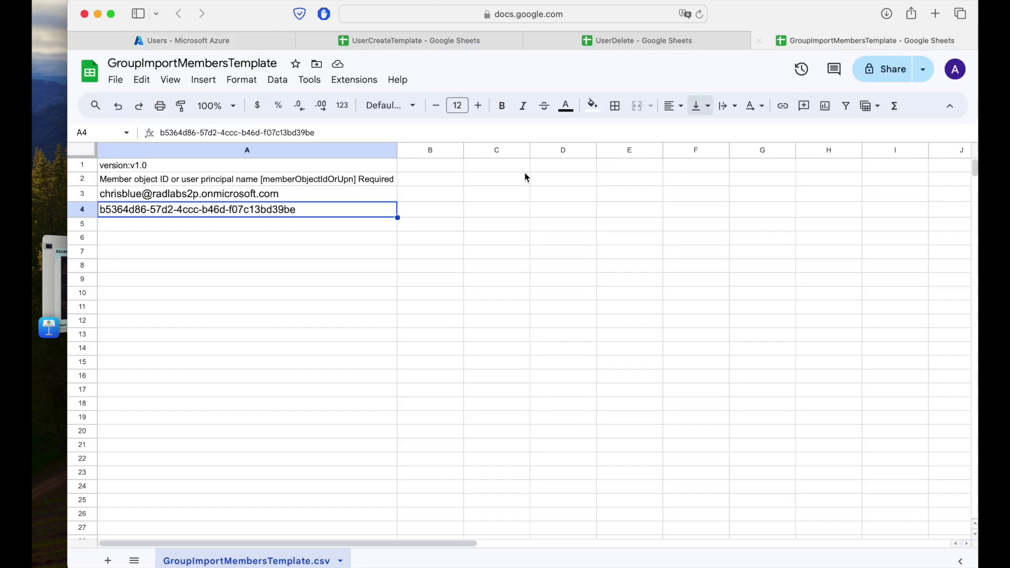
pyautogui.click(307, 196)
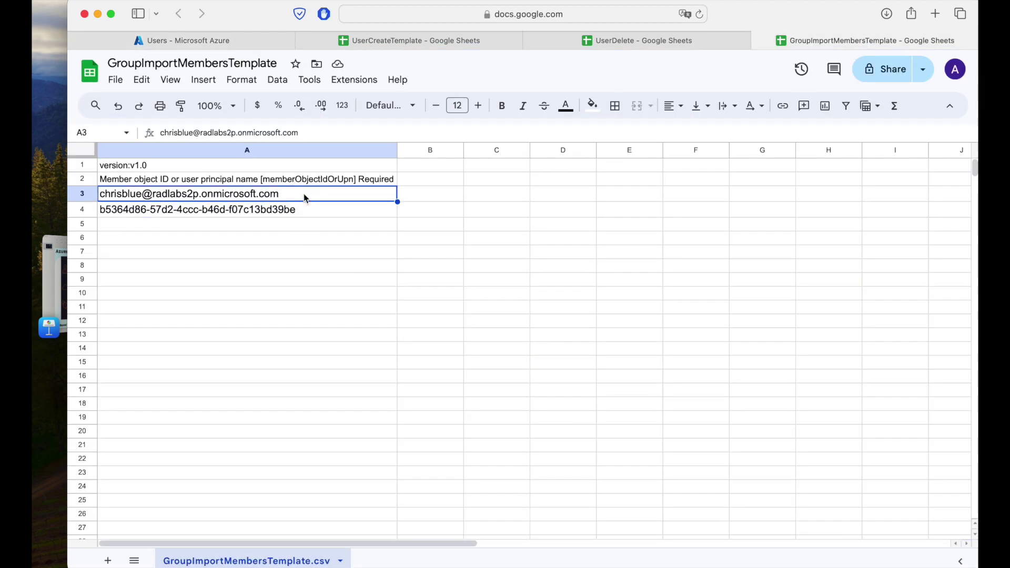
pyautogui.press('super+v')
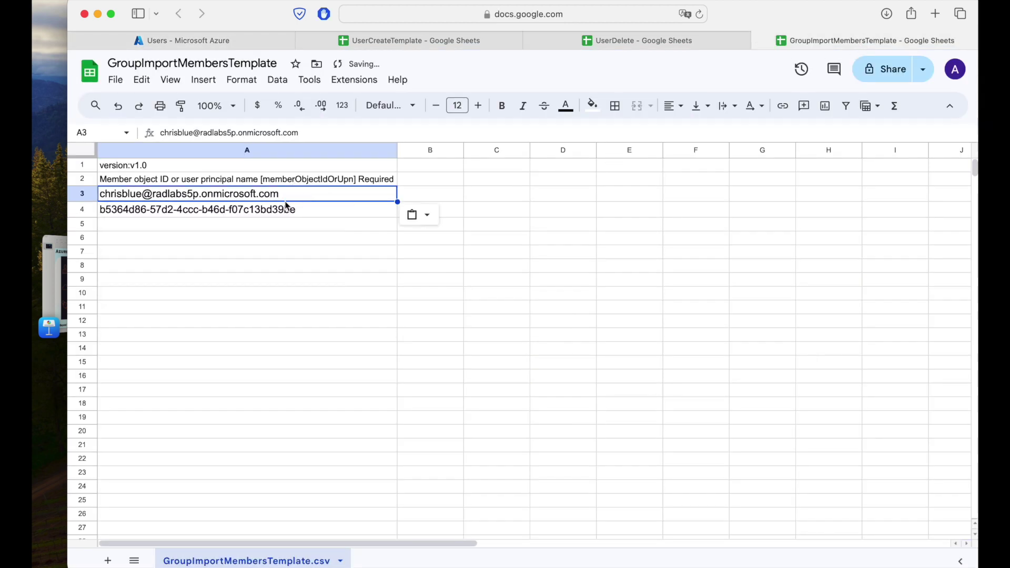
# - Copy the second listed user's object ID into cell A4 of GroupImportMembersTemplate and compare it with the users list
pyautogui.click(266, 42)
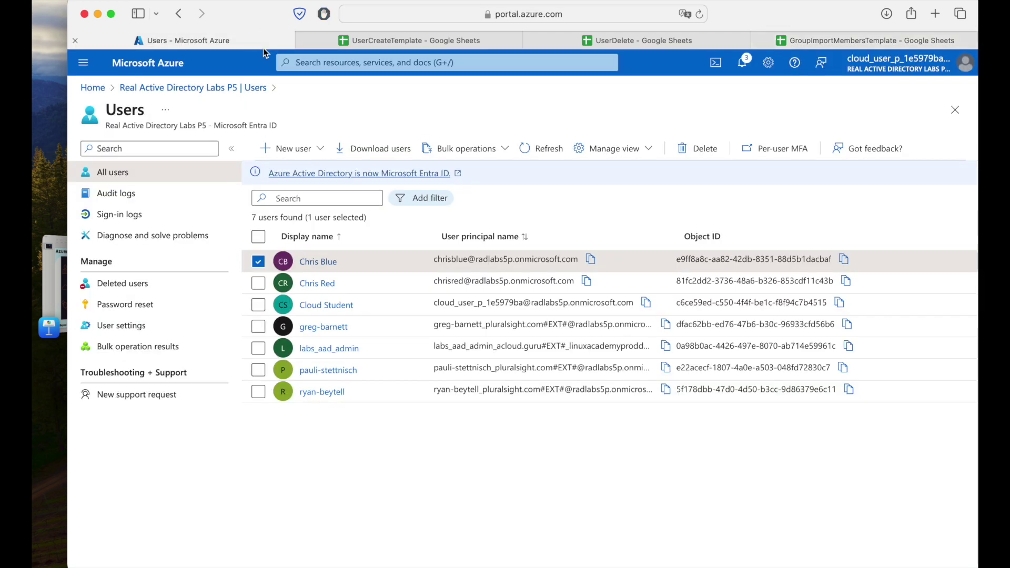
pyautogui.click(844, 282)
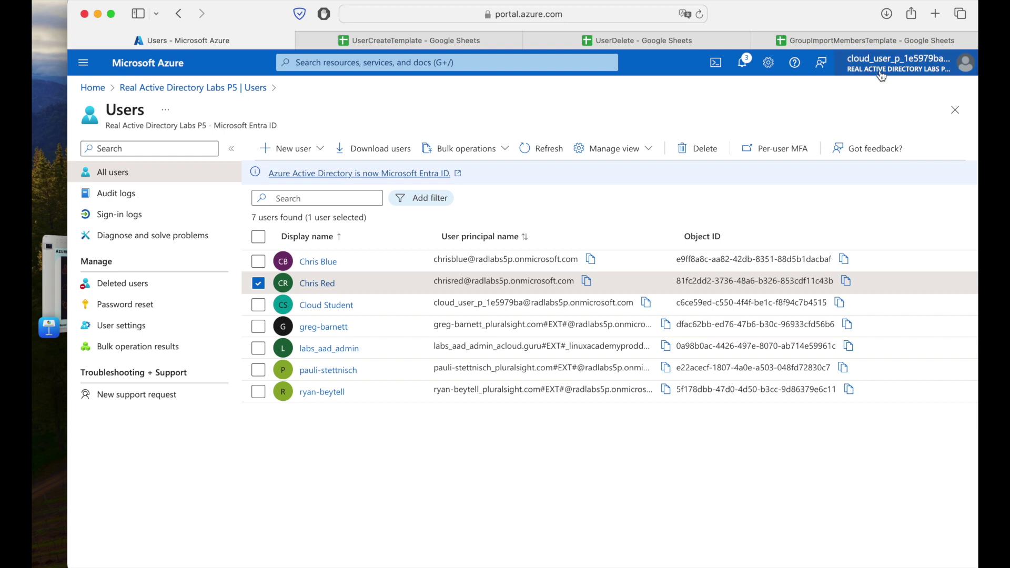
pyautogui.click(871, 42)
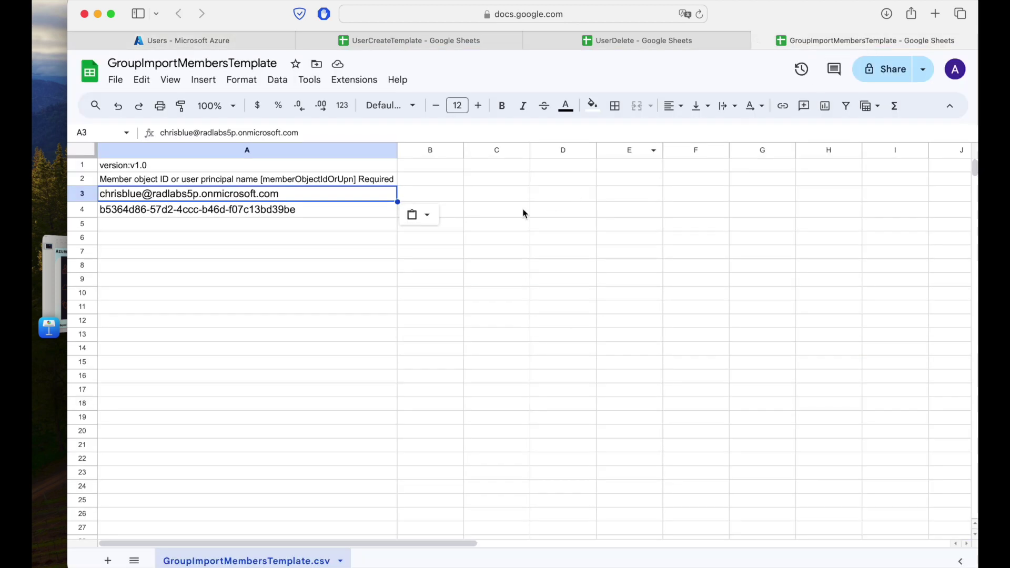
pyautogui.click(330, 217)
pyautogui.press('cmd+v')
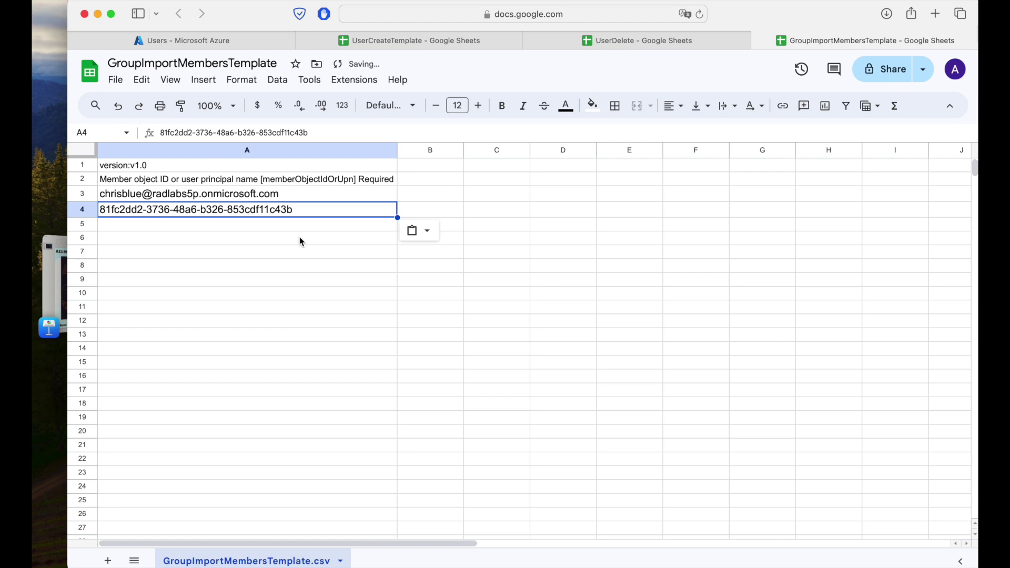
pyautogui.click(224, 42)
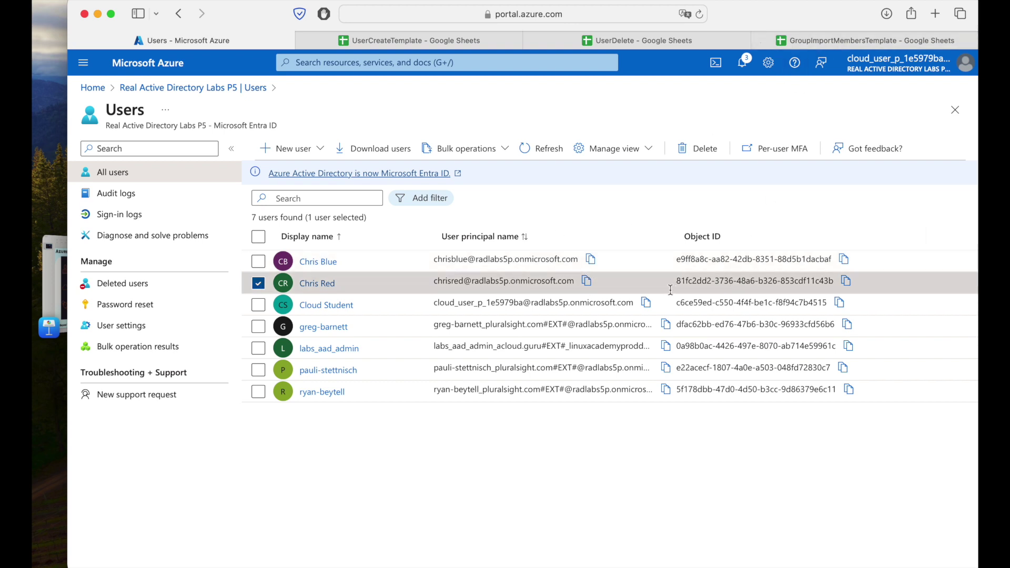
pyautogui.click(824, 34)
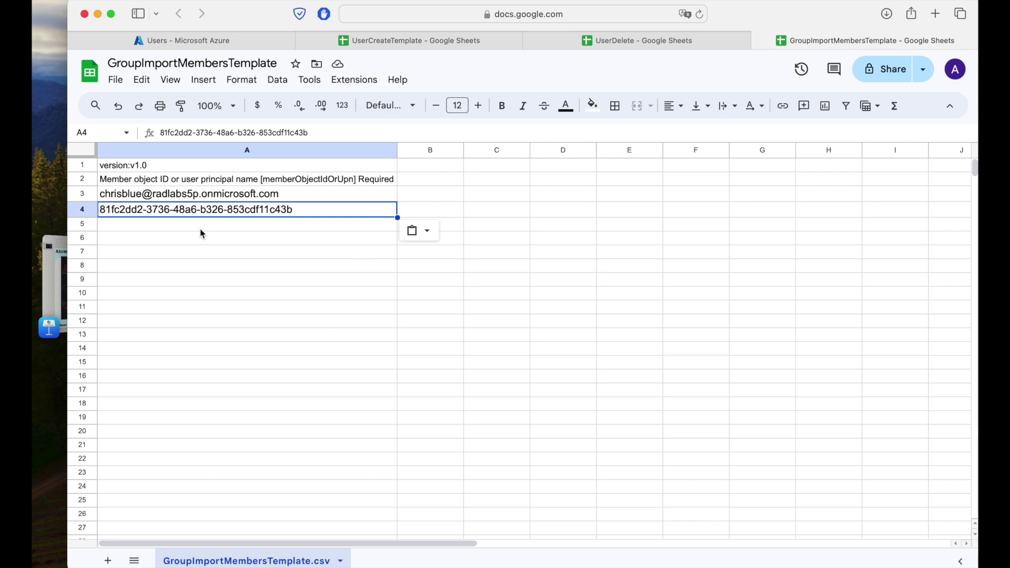
# - Download the sheet as comma-separated values and save it to the Desktop under the suggested file name
pyautogui.click(114, 83)
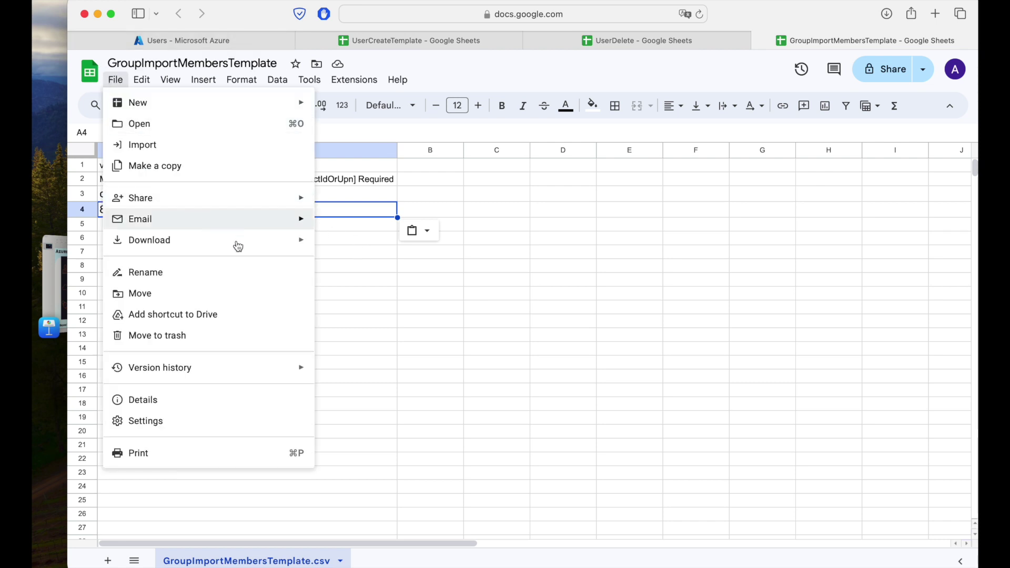
pyautogui.moveTo(253, 240)
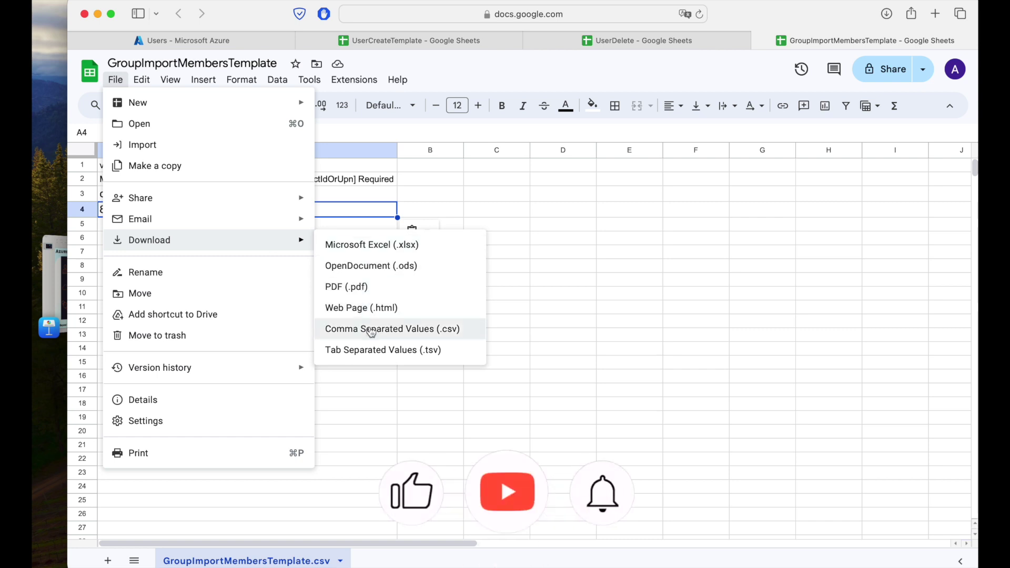
pyautogui.click(434, 333)
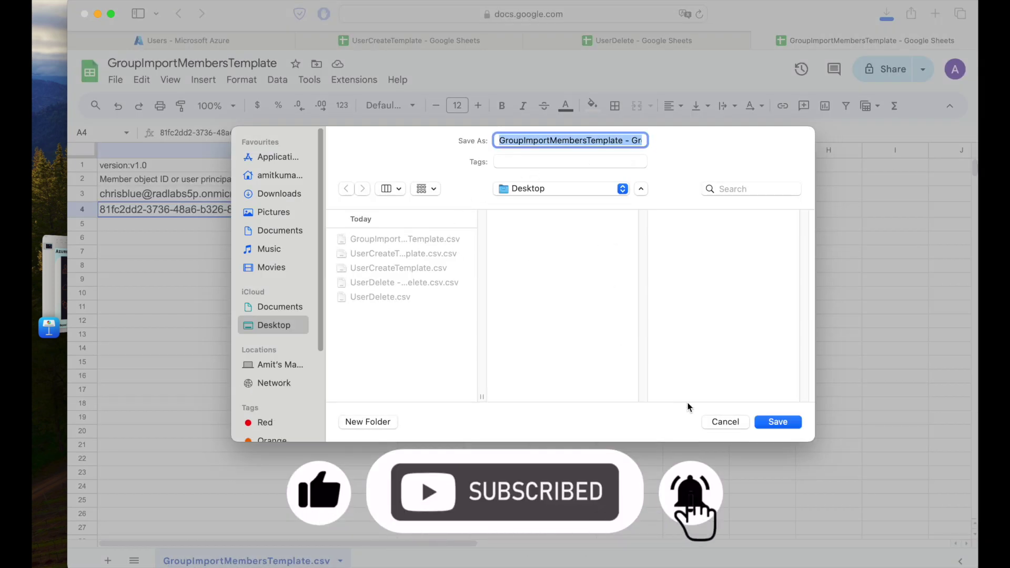
pyautogui.click(789, 421)
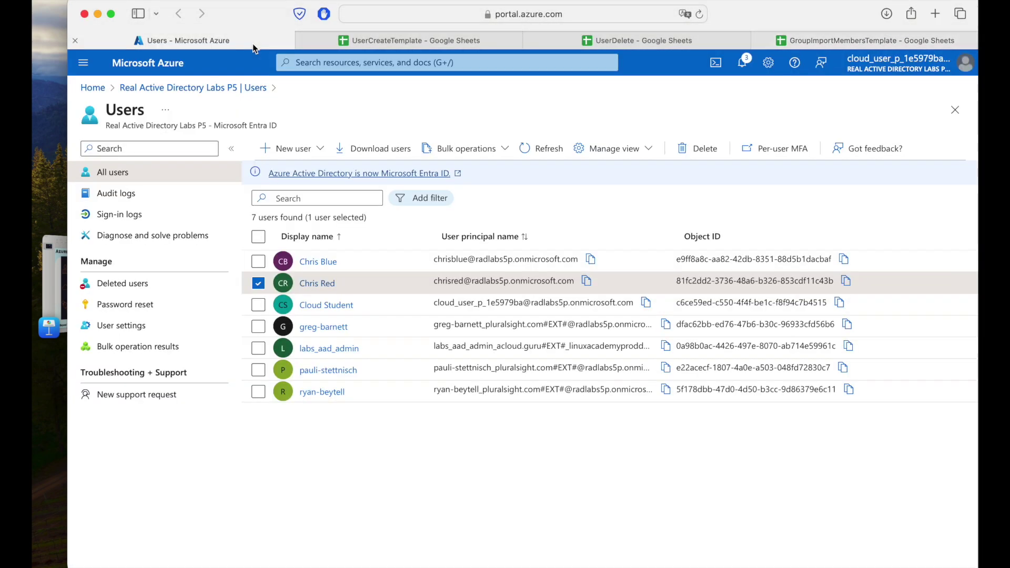
# - Return to the Azure portal and open the members of newtestgroup from the tenant's groups
pyautogui.click(255, 48)
pyautogui.click(142, 90)
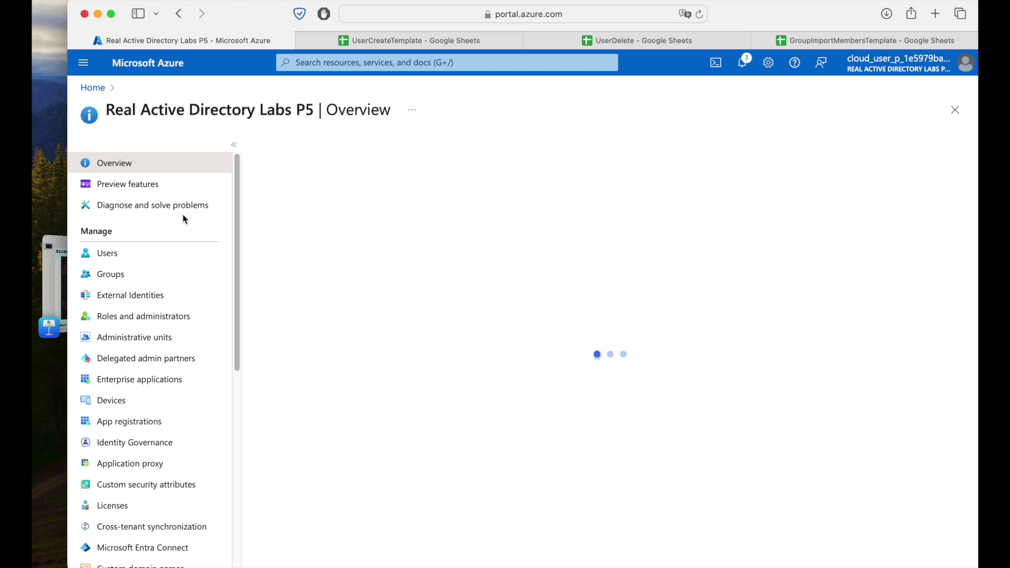
pyautogui.click(99, 276)
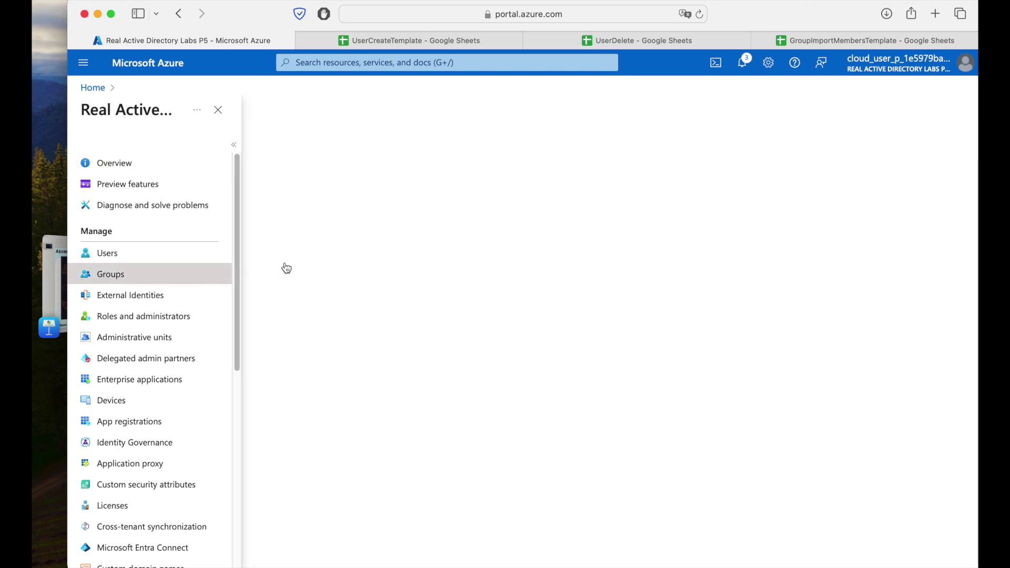
pyautogui.click(332, 310)
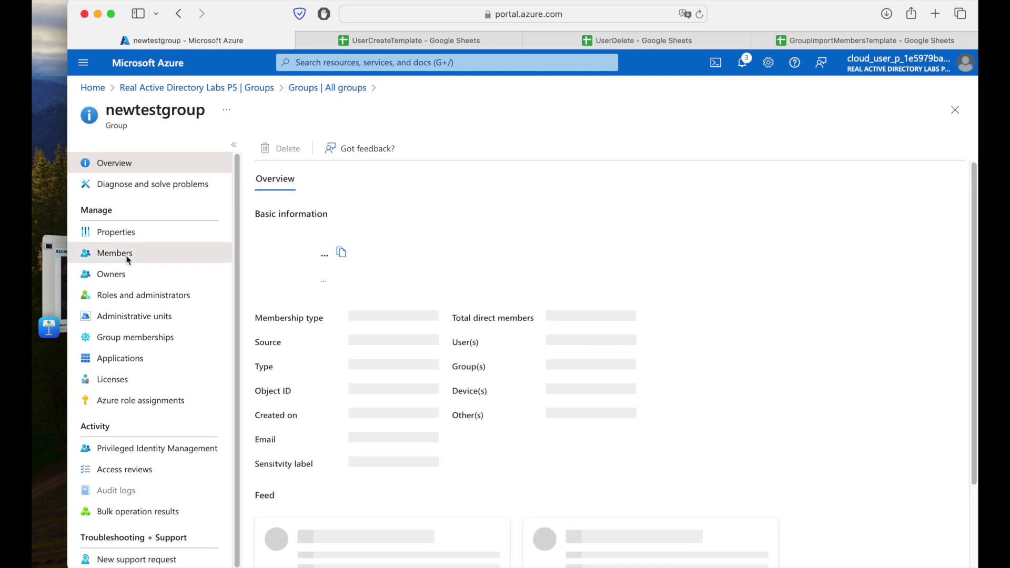
pyautogui.click(136, 253)
# - Start a bulk member import for newtestgroup and upload GroupImportMembersTemplate - GroupImportMembersTemplate.csv.csv from the Desktop
pyautogui.click(539, 152)
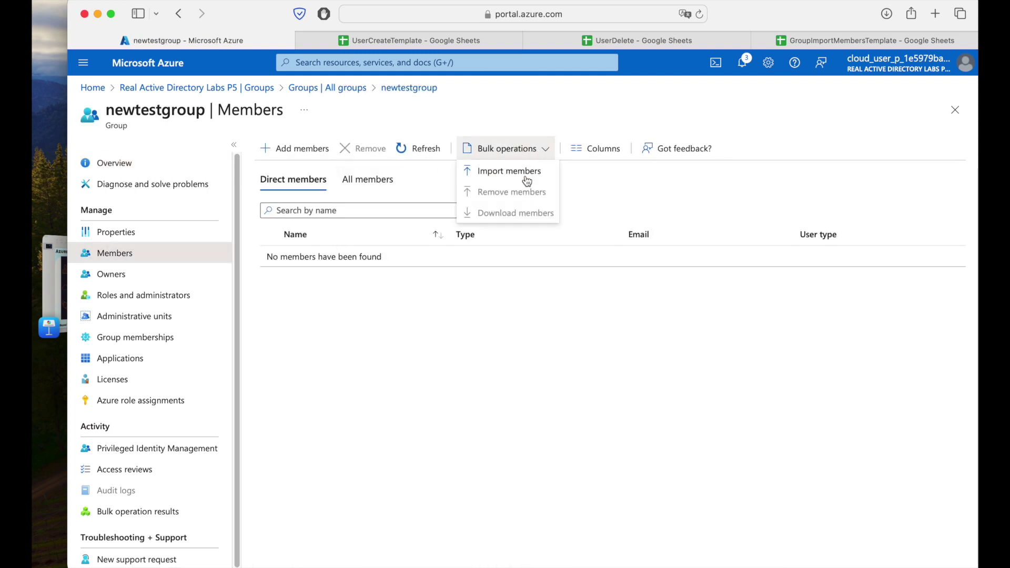
pyautogui.click(517, 175)
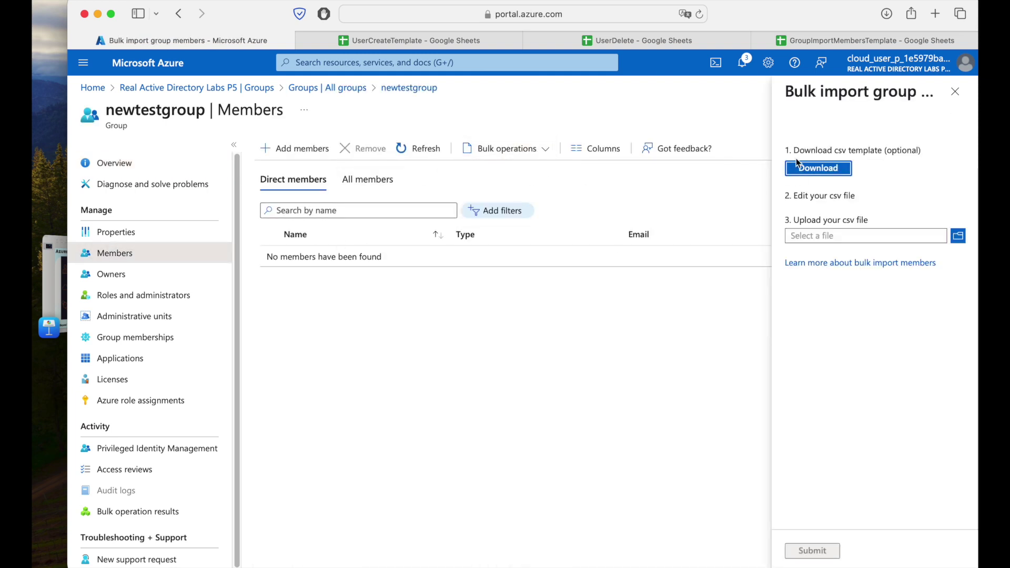
pyautogui.click(958, 236)
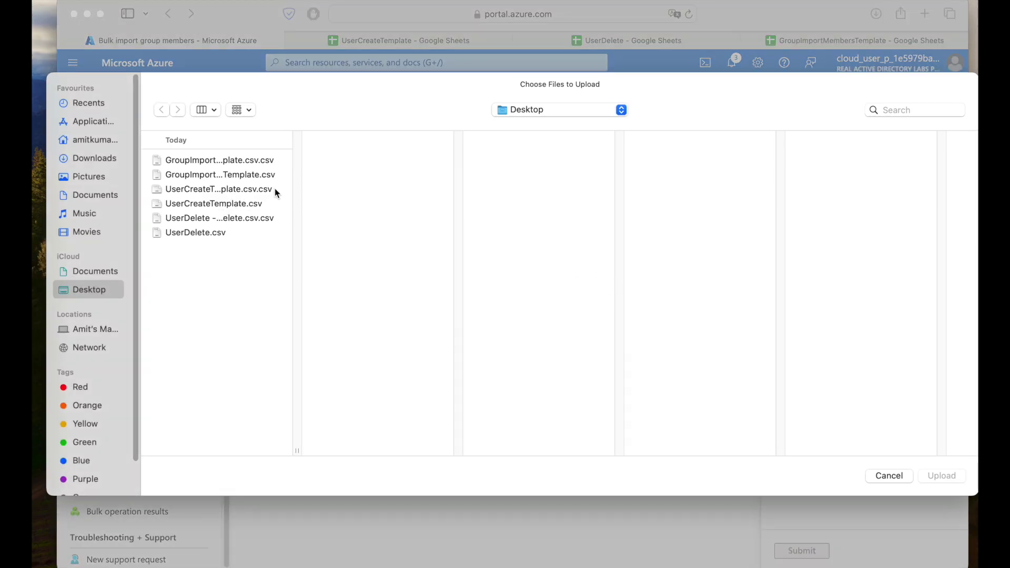
pyautogui.click(194, 163)
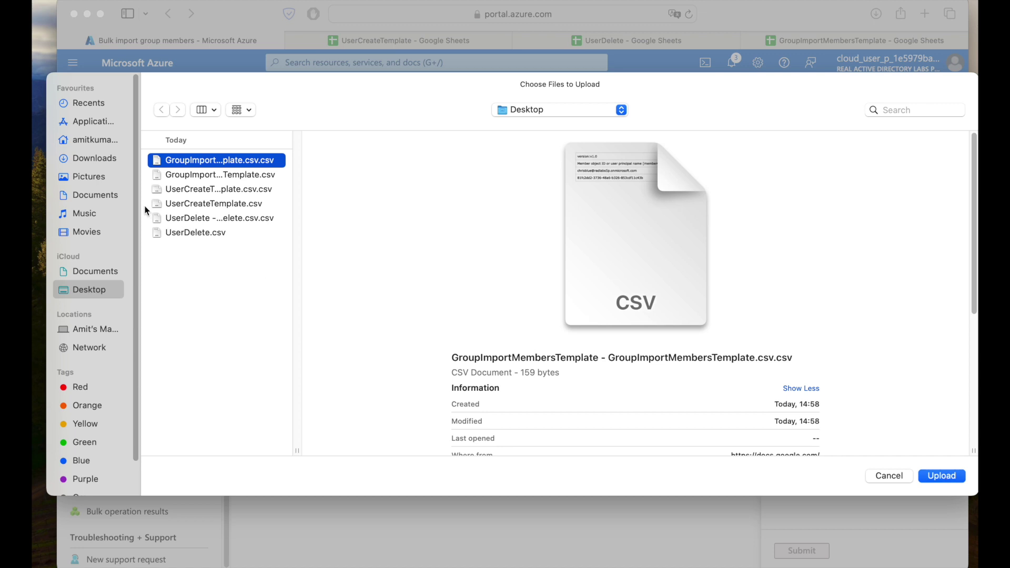
pyautogui.click(243, 178)
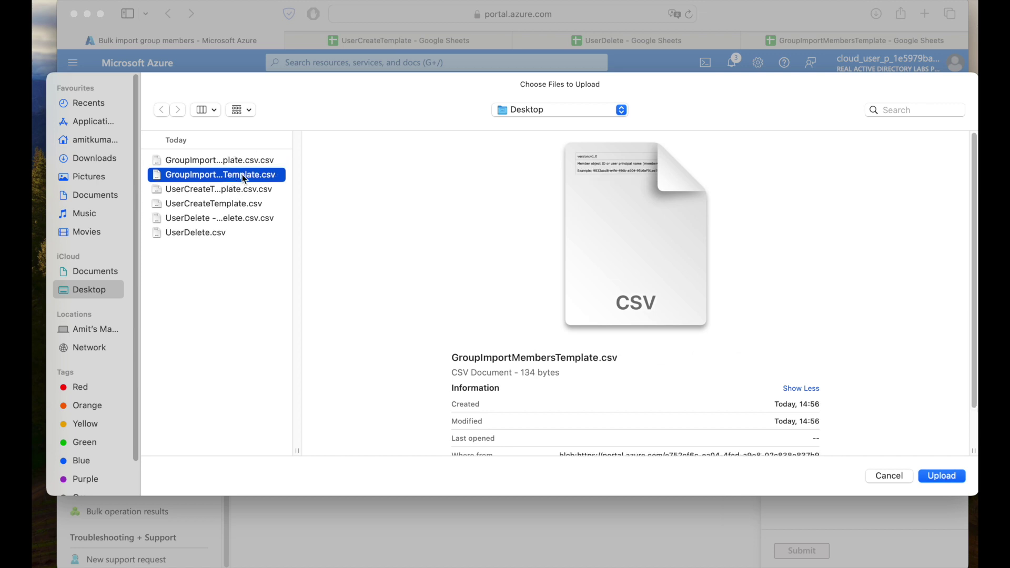
pyautogui.click(238, 163)
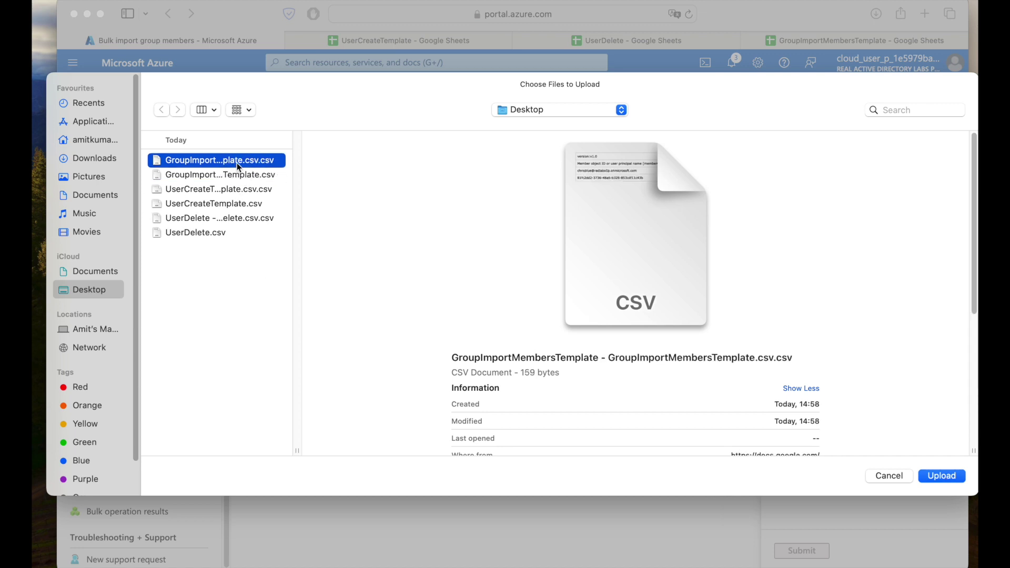
pyautogui.click(951, 479)
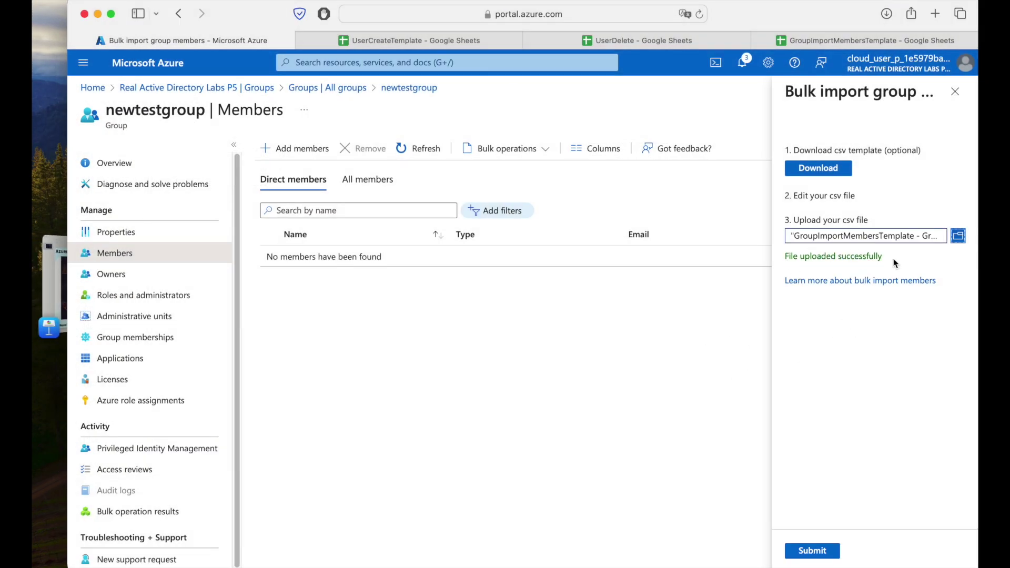
# - Submit the bulk member import and refresh newtestgroup's member list to check the imported users
pyautogui.click(809, 550)
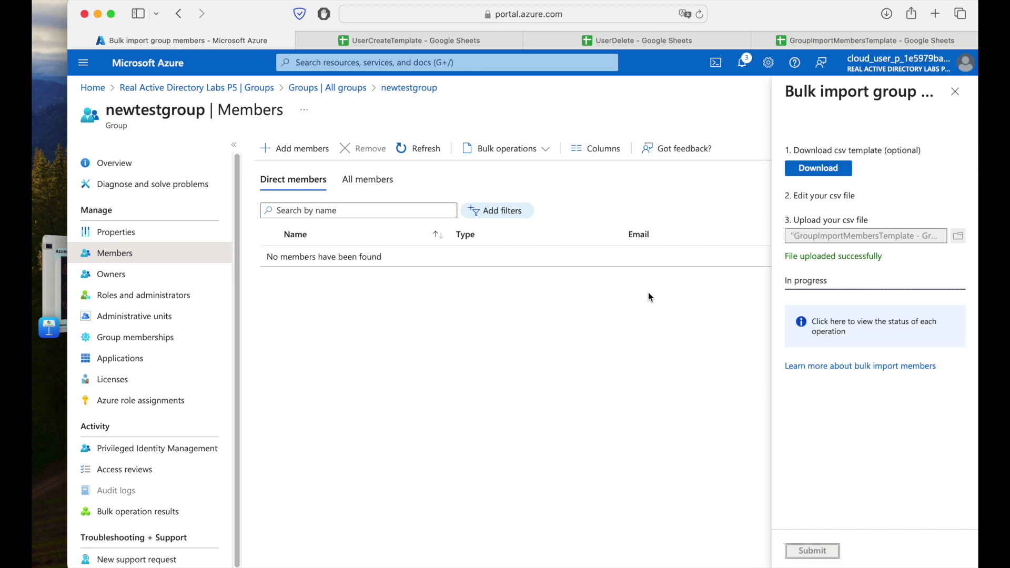
pyautogui.click(413, 154)
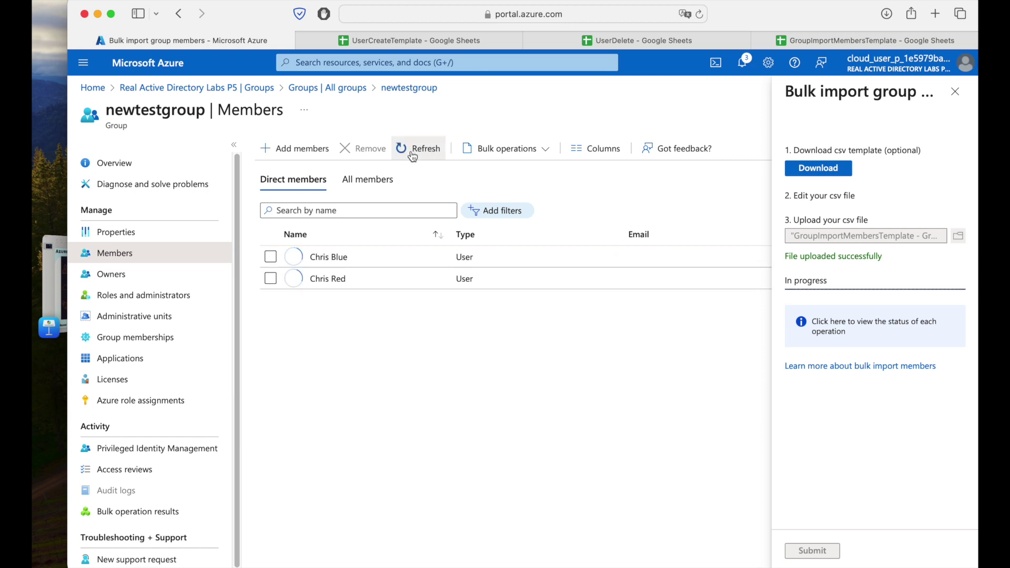
pyautogui.click(955, 91)
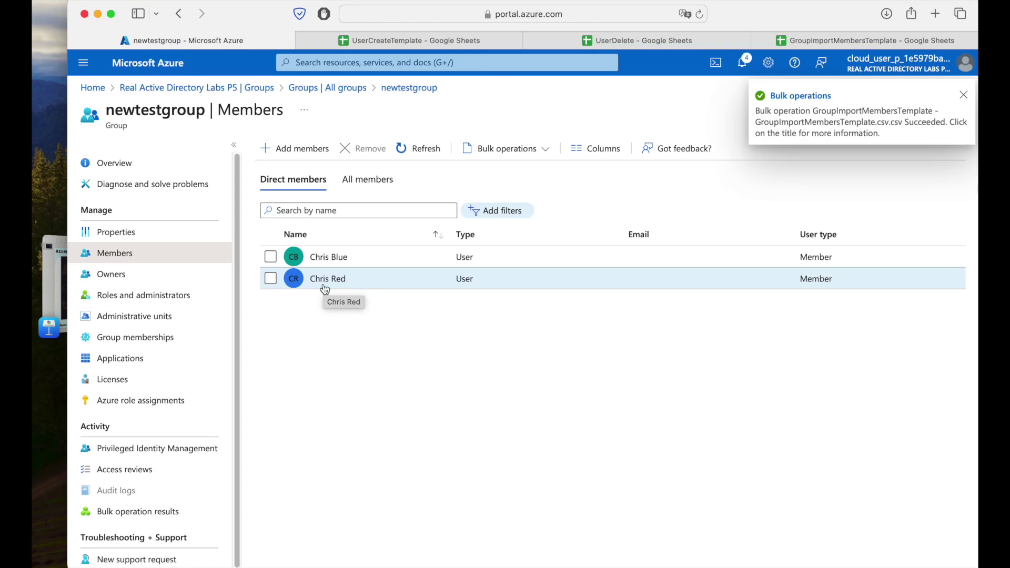
pyautogui.click(964, 95)
# - Return to the Real Active Directory Labs P5 tenant and view the bulk operation results for users
pyautogui.click(211, 88)
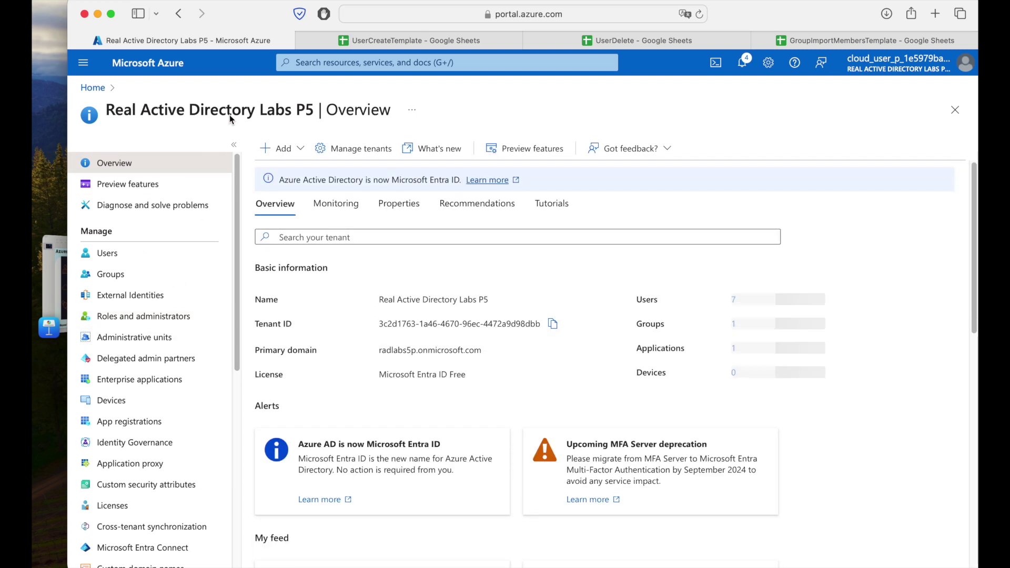
pyautogui.click(139, 256)
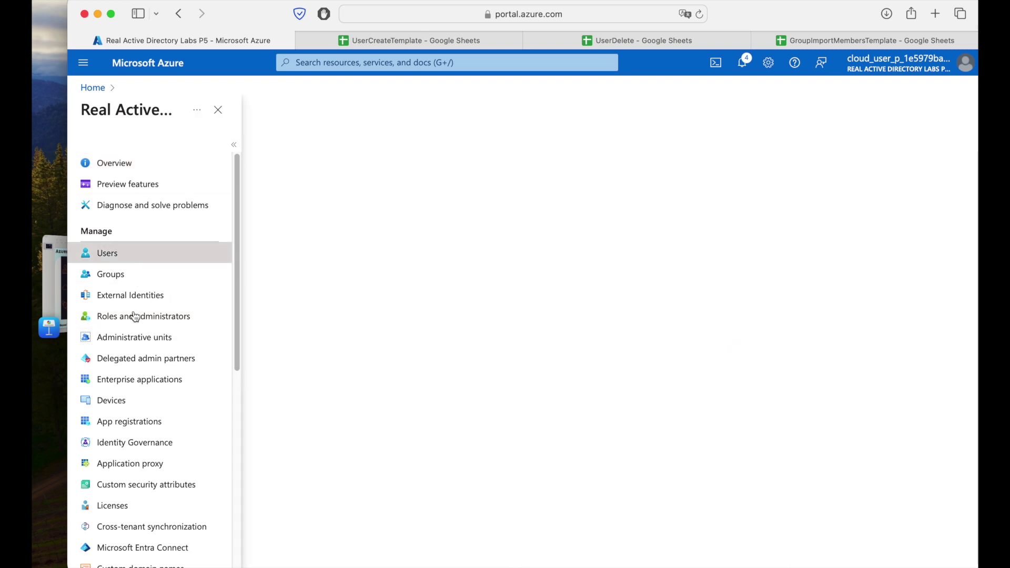
pyautogui.click(136, 345)
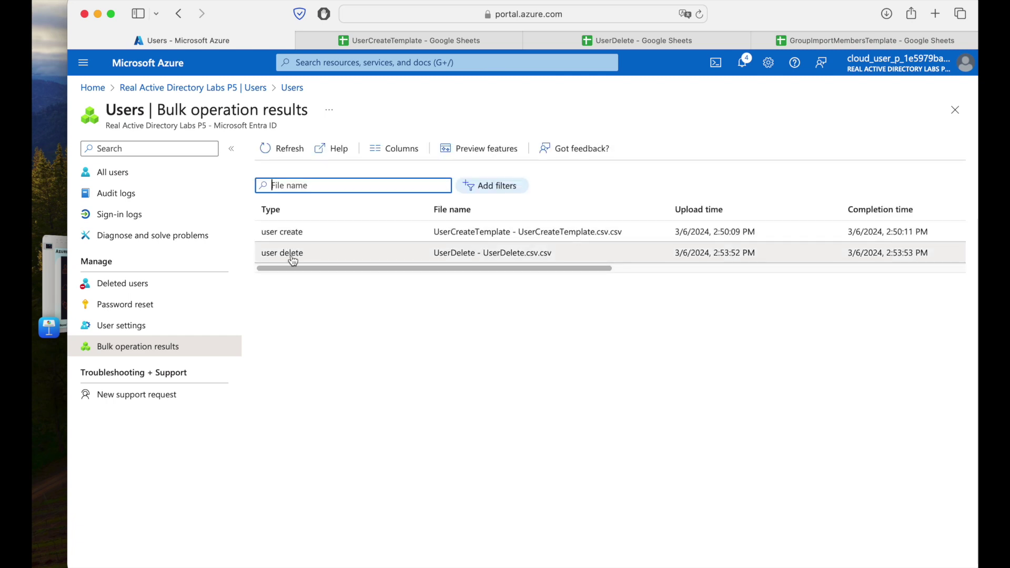
# - Go back to the tenant overview and view the bulk operation results for groups, checking the group import member entry
pyautogui.click(242, 89)
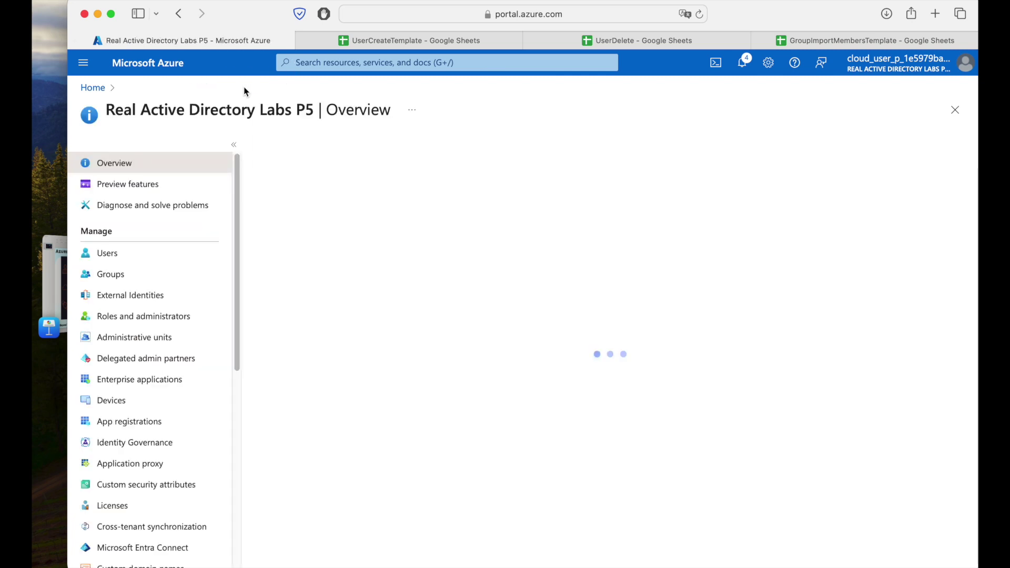
pyautogui.click(121, 280)
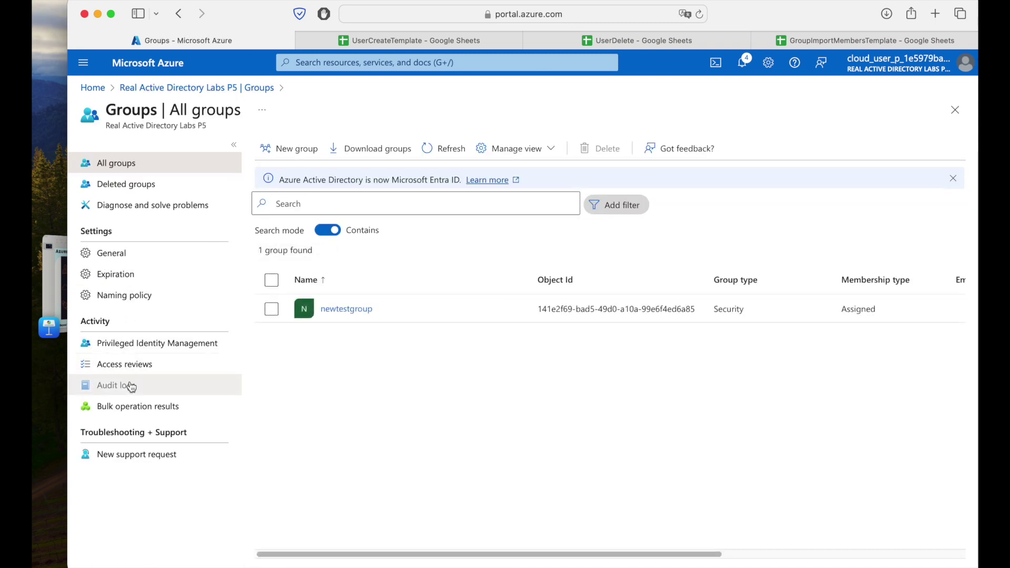
pyautogui.click(147, 407)
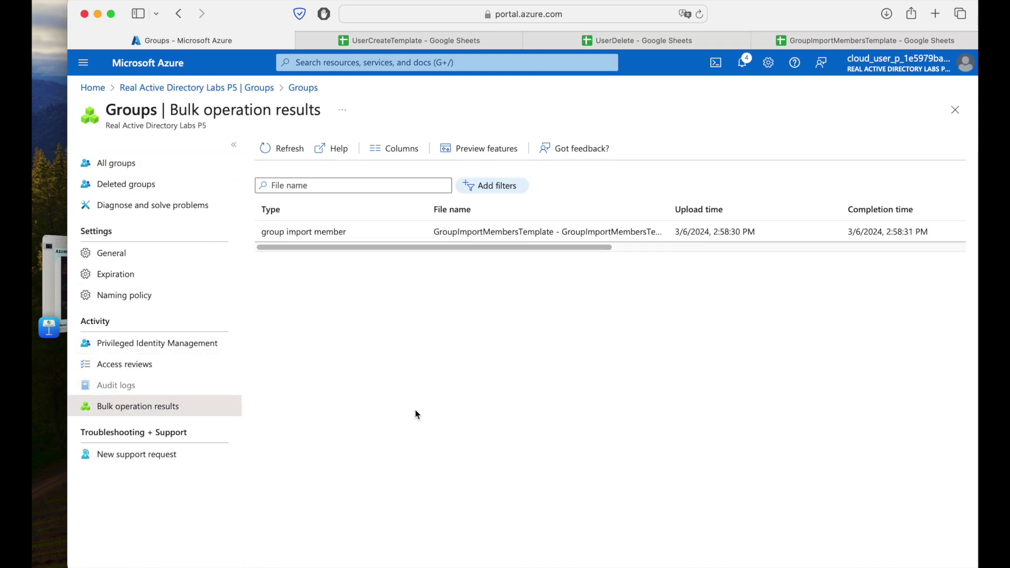
pyautogui.moveTo(284, 246)
pyautogui.mouseDown()
pyautogui.moveTo(674, 264)
pyautogui.moveTo(721, 255)
pyautogui.moveTo(388, 243)
pyautogui.moveTo(691, 269)
pyautogui.moveTo(284, 229)
pyautogui.mouseUp()
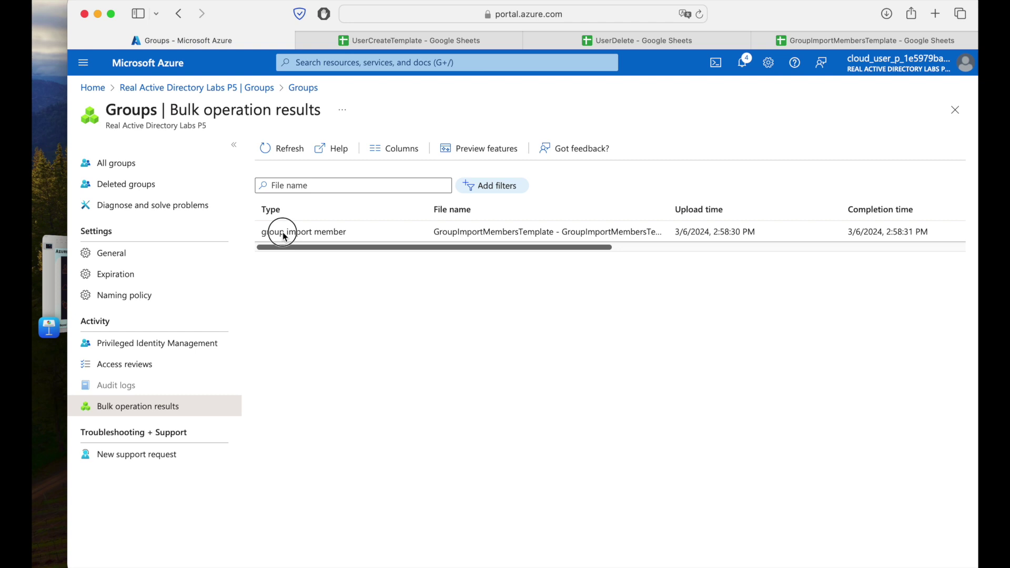